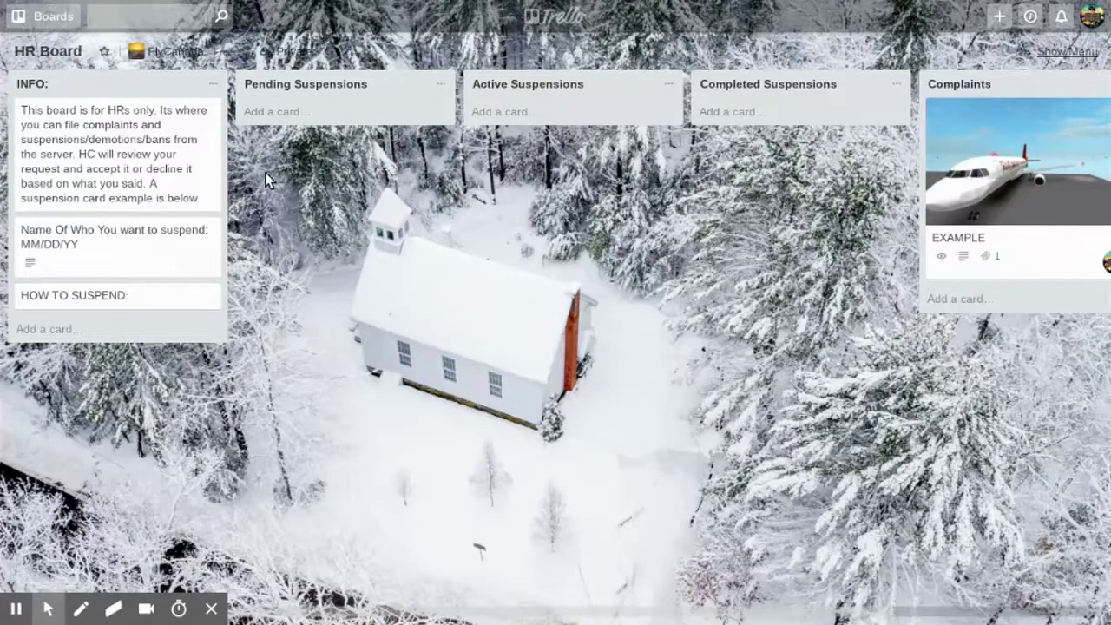
Add a card to the Pending Suspensions list titled with the suspended user's username and the date 3/14/18
left_click(278, 112)
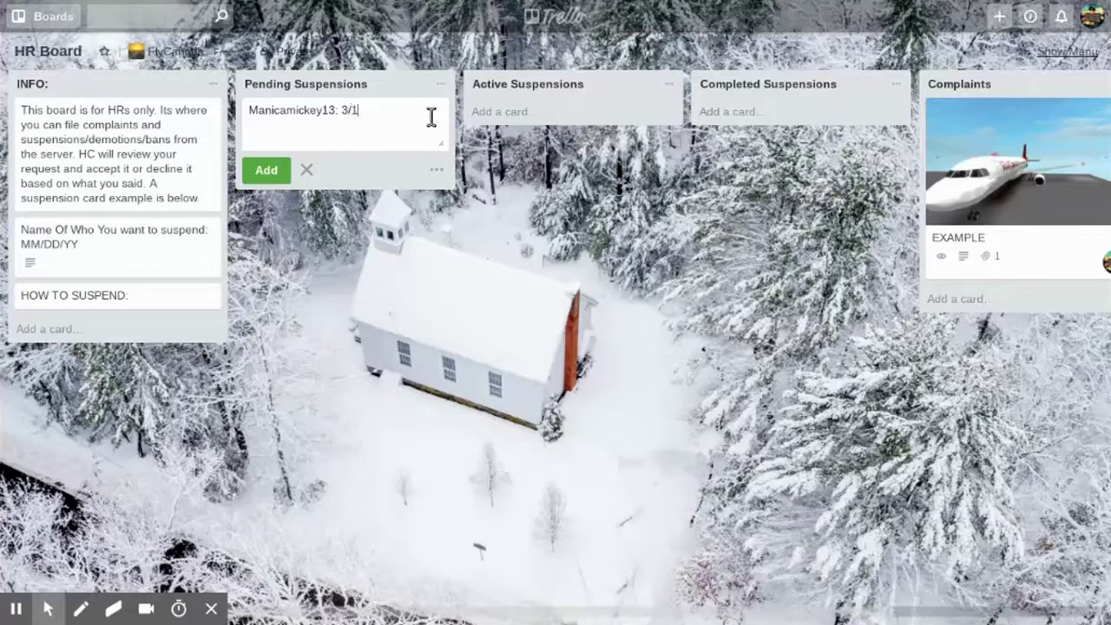
left_click(262, 172)
left_click(293, 114)
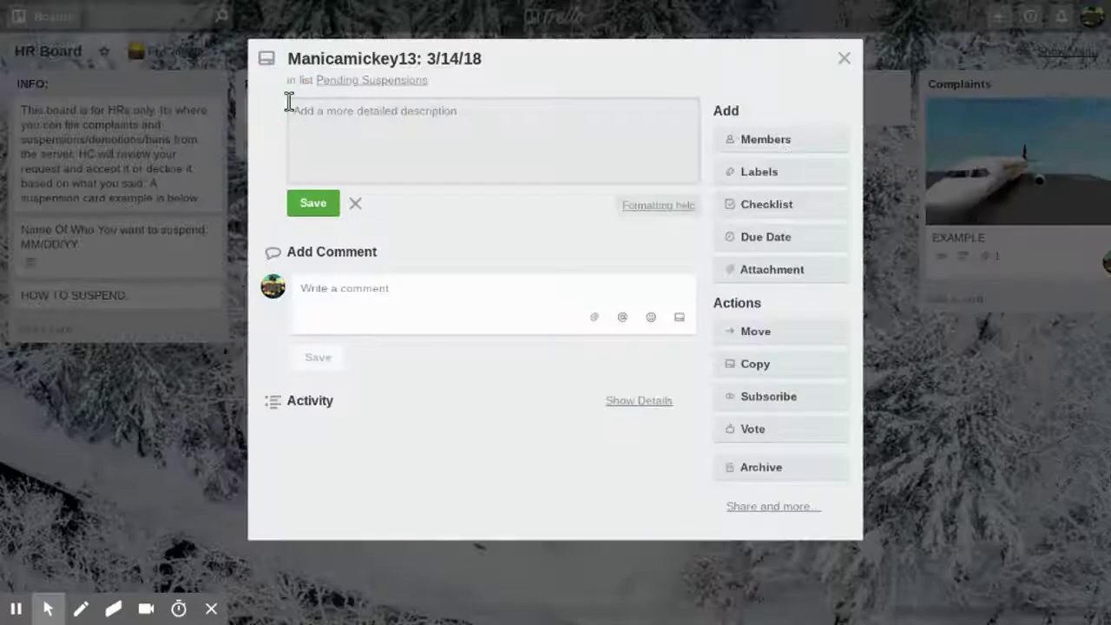
left_click(844, 59)
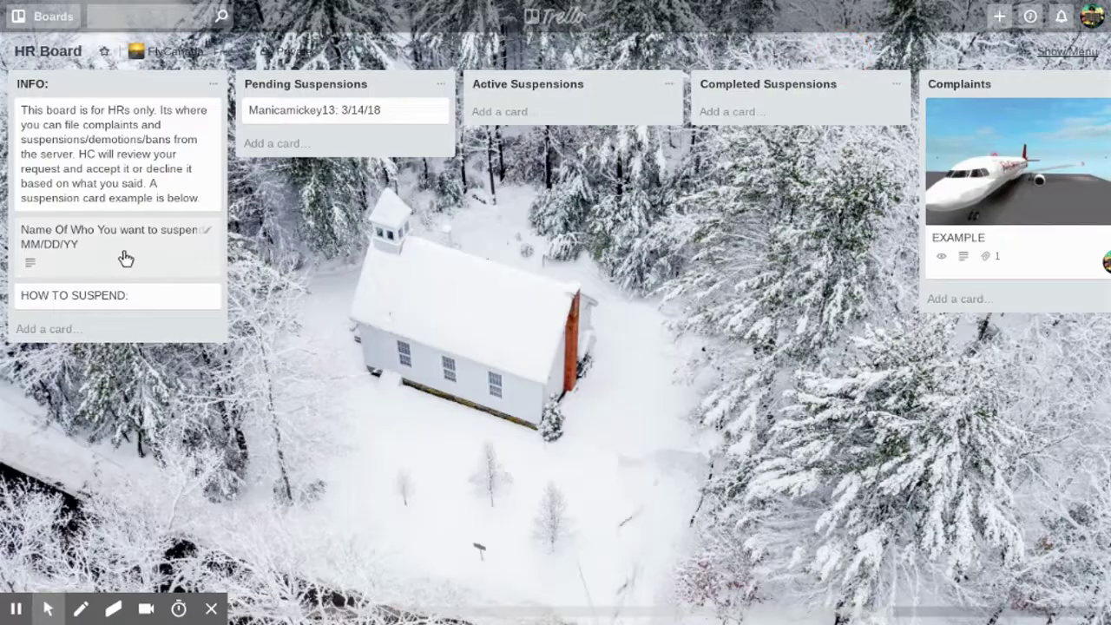
Copy the description template from the "Name Of Who You want to suspend" card in the INFO list
left_click(124, 255)
left_click(322, 156)
key("ctrl+c")
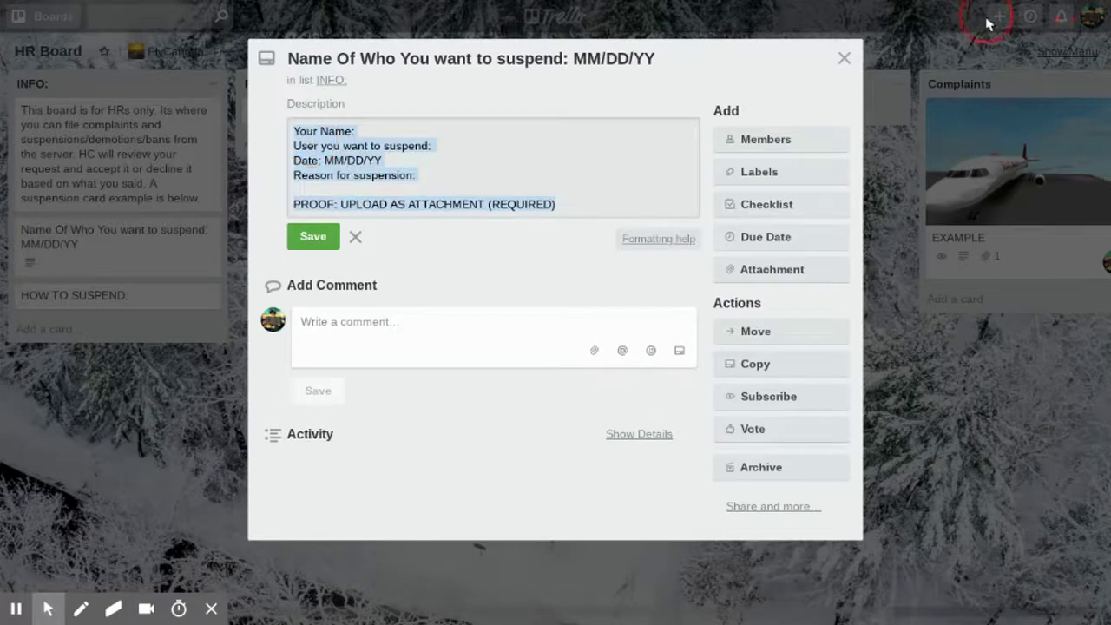
left_click(360, 226)
left_click(843, 58)
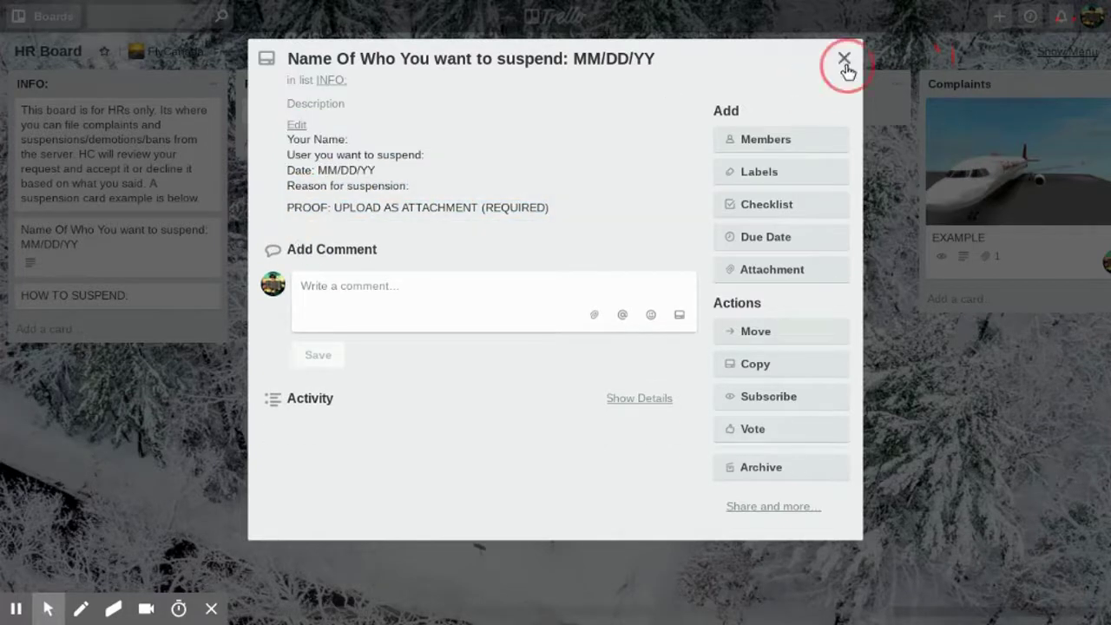
Paste the template into the pending card's description and fill in the requester's username and the username of the user to suspend
left_click(351, 118)
key("ctrl+v")
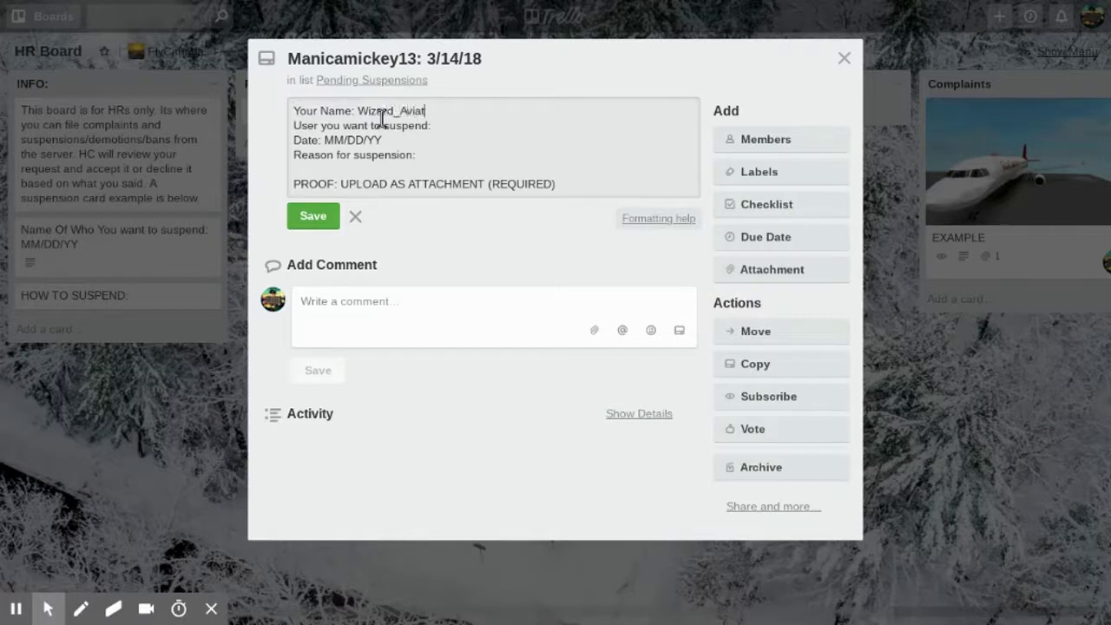
left_click(447, 126)
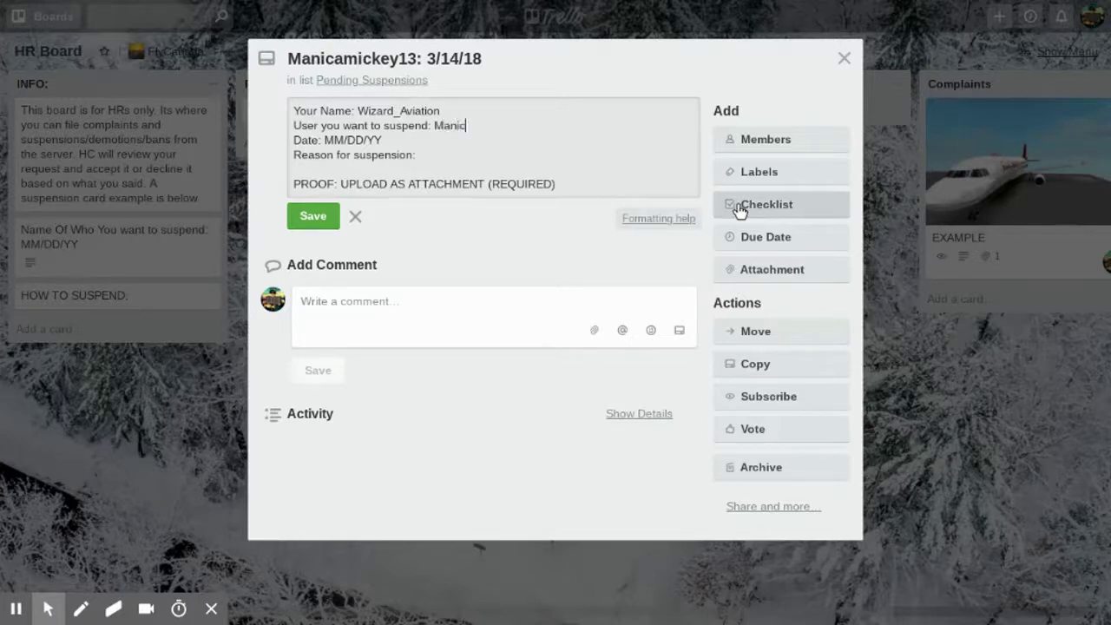
type("Manicamickey13")
Enter "Abuse" as the reason for suspension and save the card's description
triple_click(382, 152)
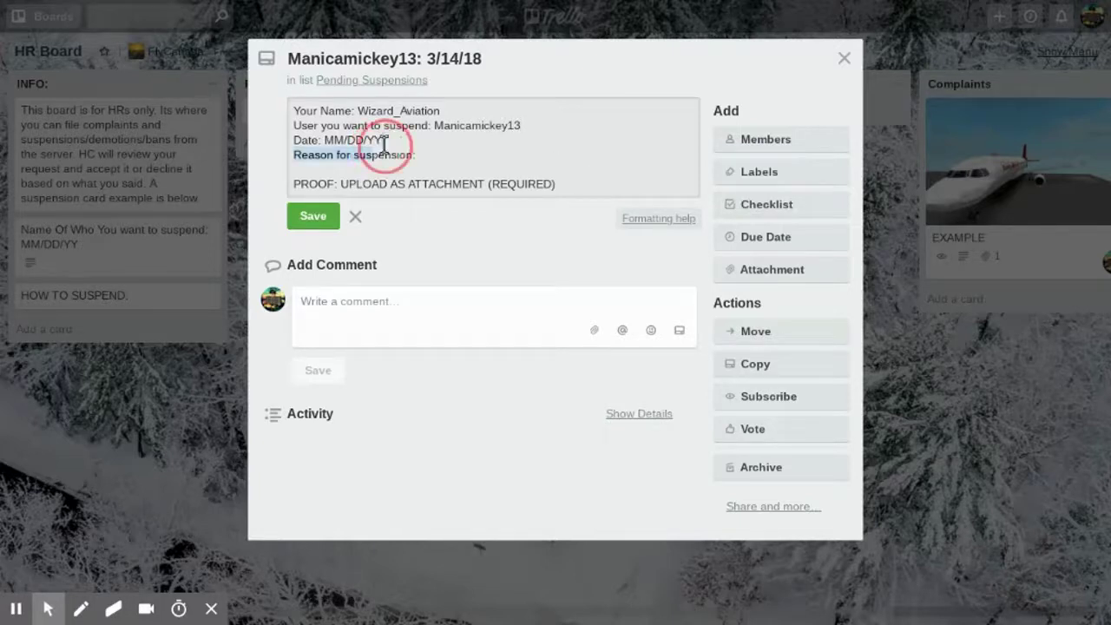
left_click(383, 147)
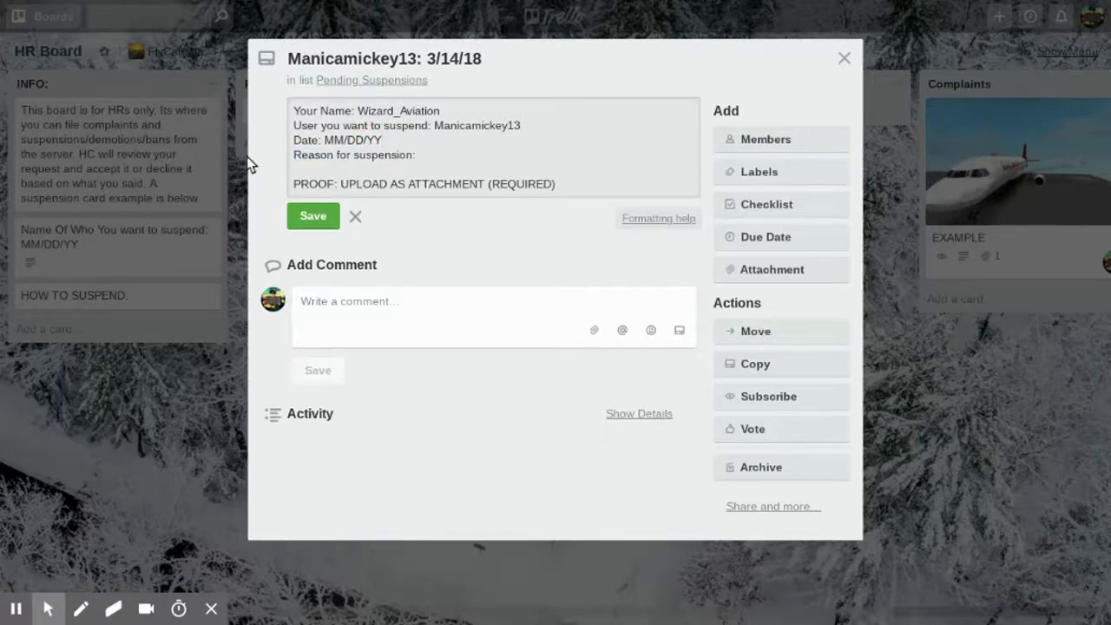
left_click(434, 155)
type("se")
left_click_drag(295, 183, 548, 181)
left_click(508, 165)
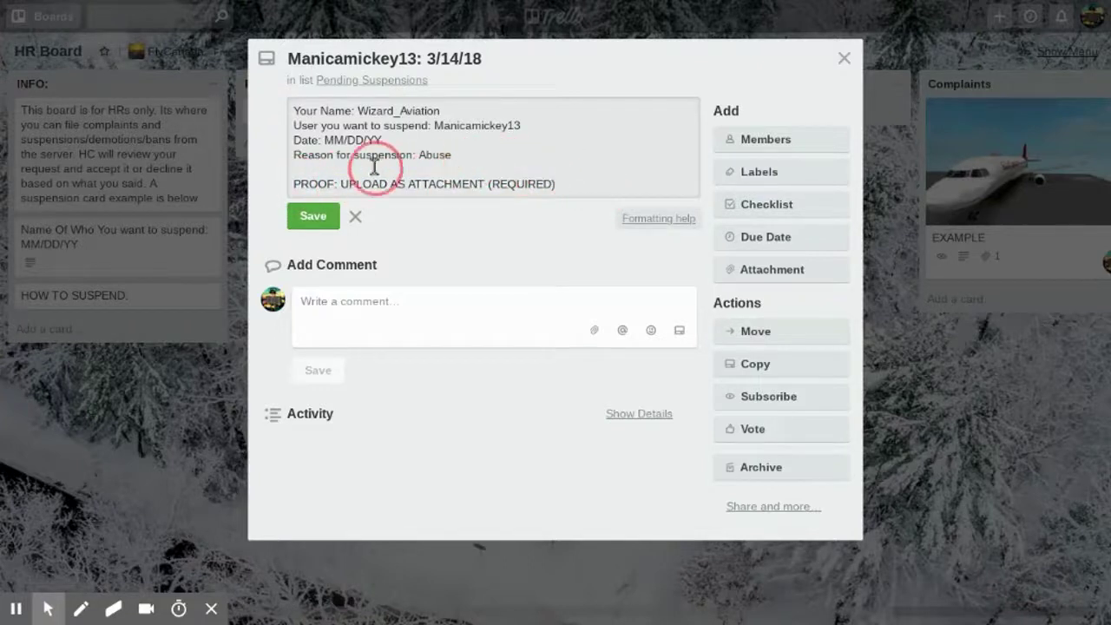
mouse_move(285, 195)
left_mouse_down()
mouse_move(607, 188)
mouse_move(298, 185)
left_mouse_up()
left_click(317, 175)
left_click(337, 180)
type(":")
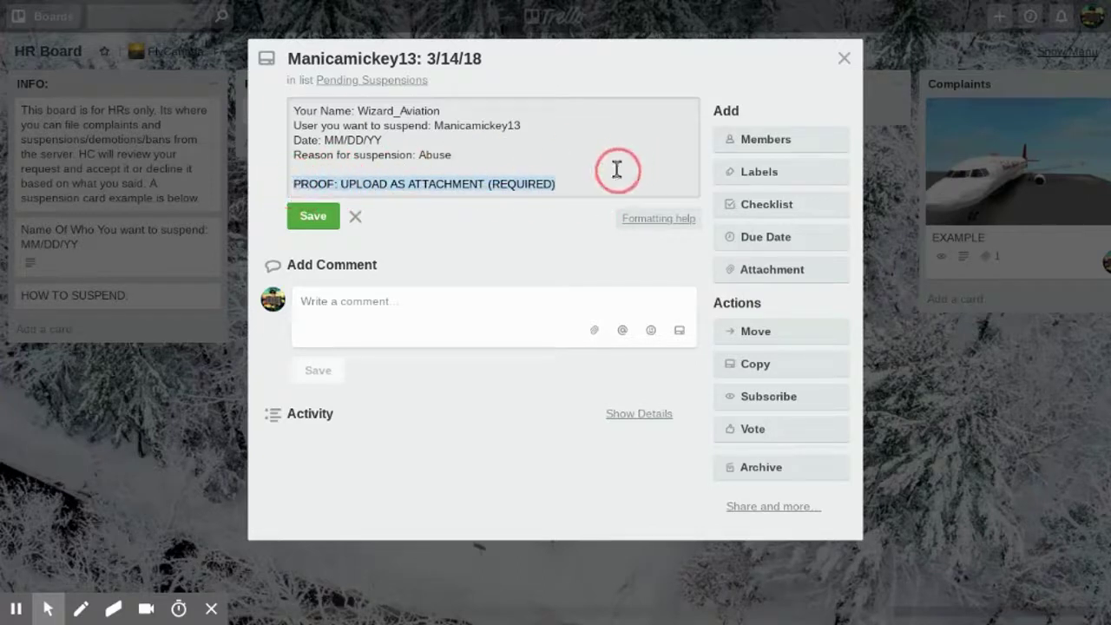
left_click(577, 187)
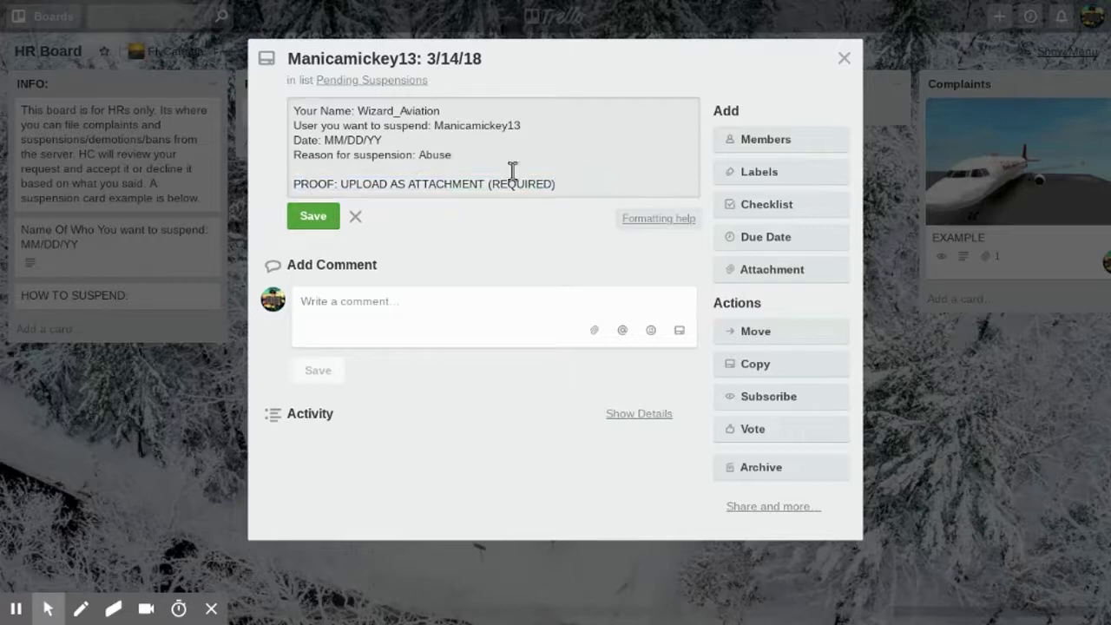
left_click(322, 216)
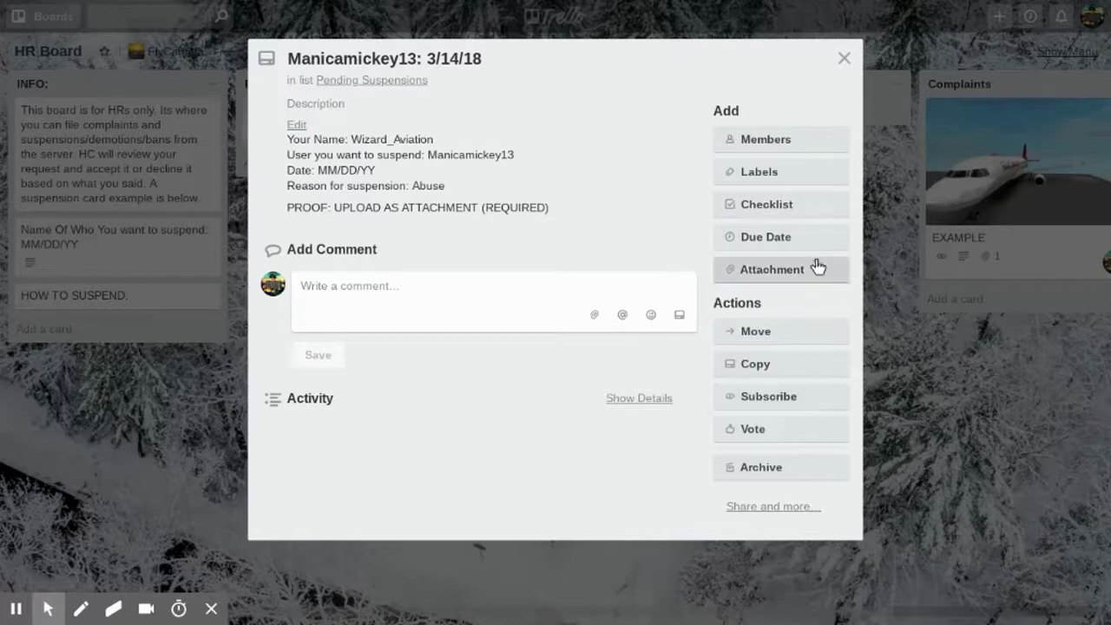
Attach the image download (2).jpeg from the computer to the pending suspension card as proof
left_click(748, 276)
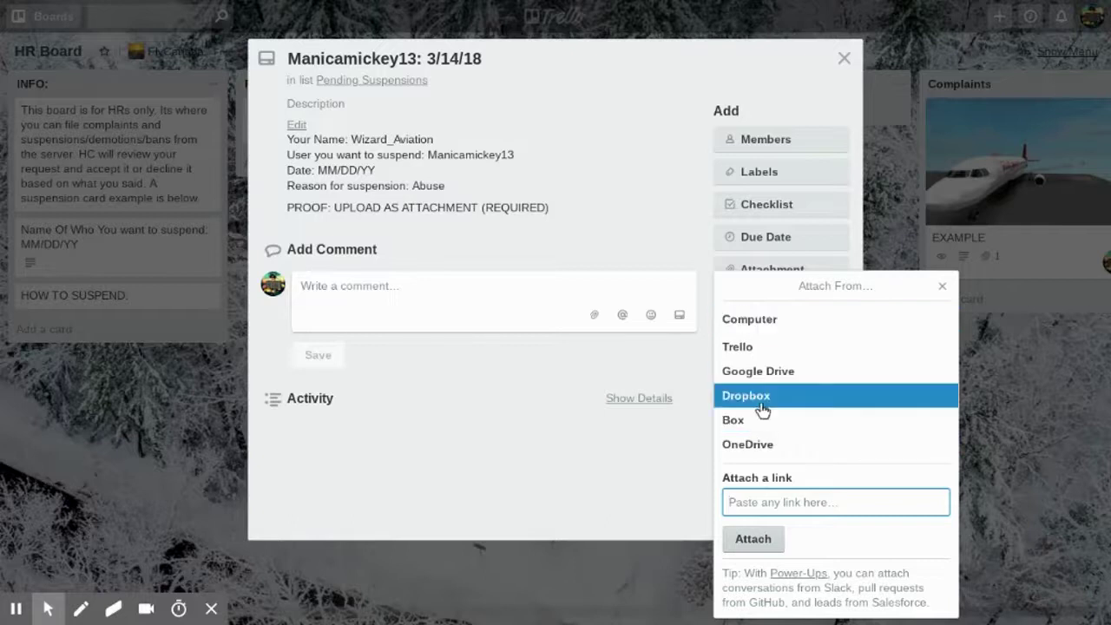
left_click(770, 319)
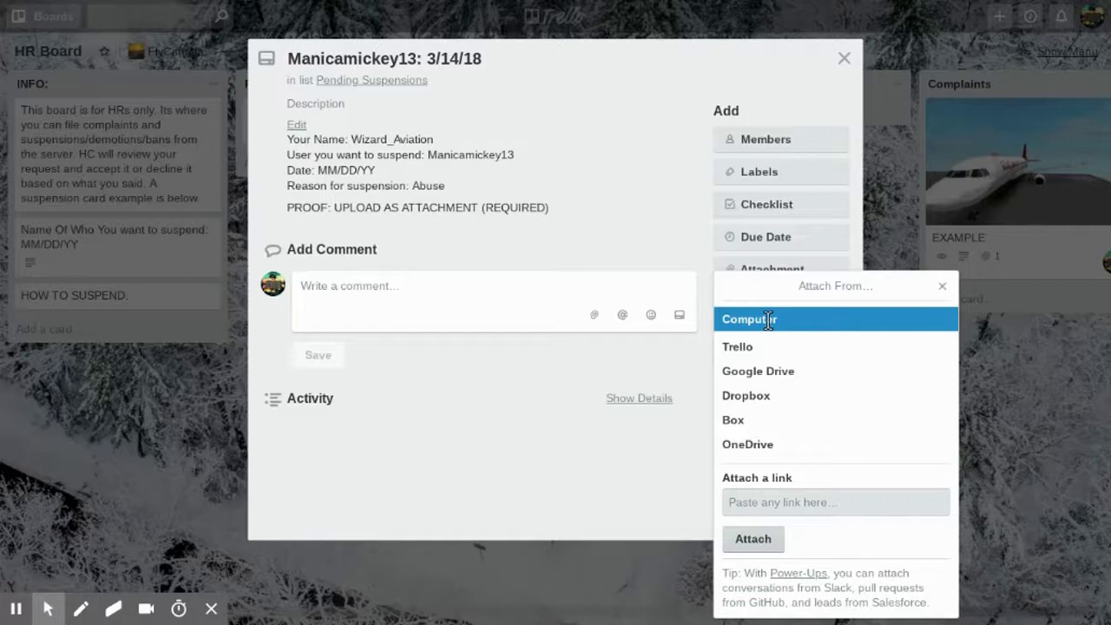
double_click(445, 504)
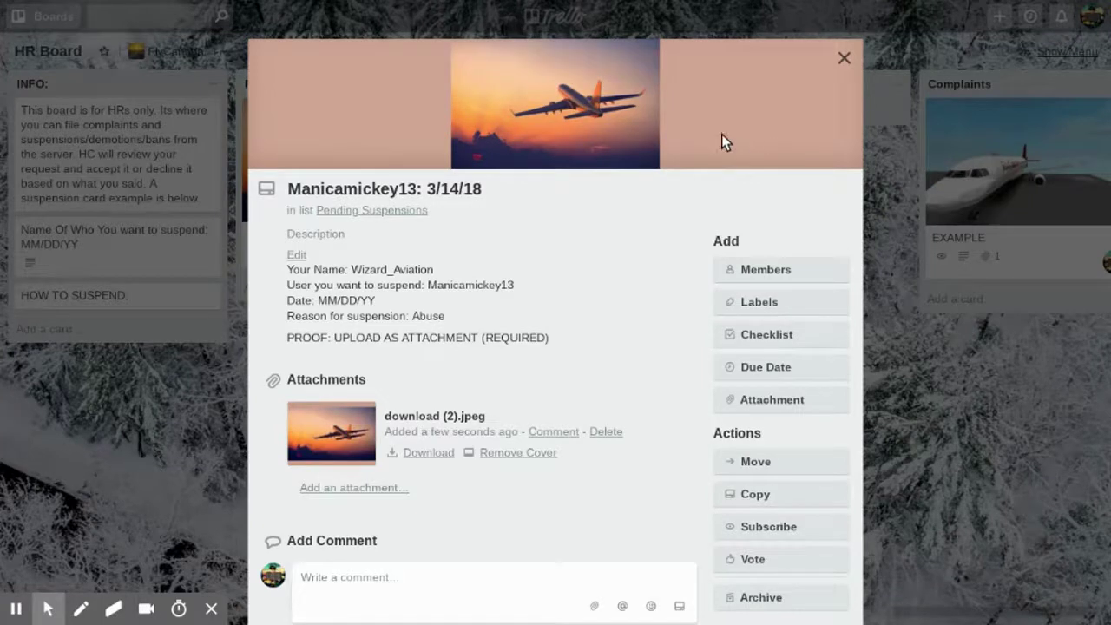
left_click(844, 58)
Apply the PENDING label to the suspension card
left_click(386, 207)
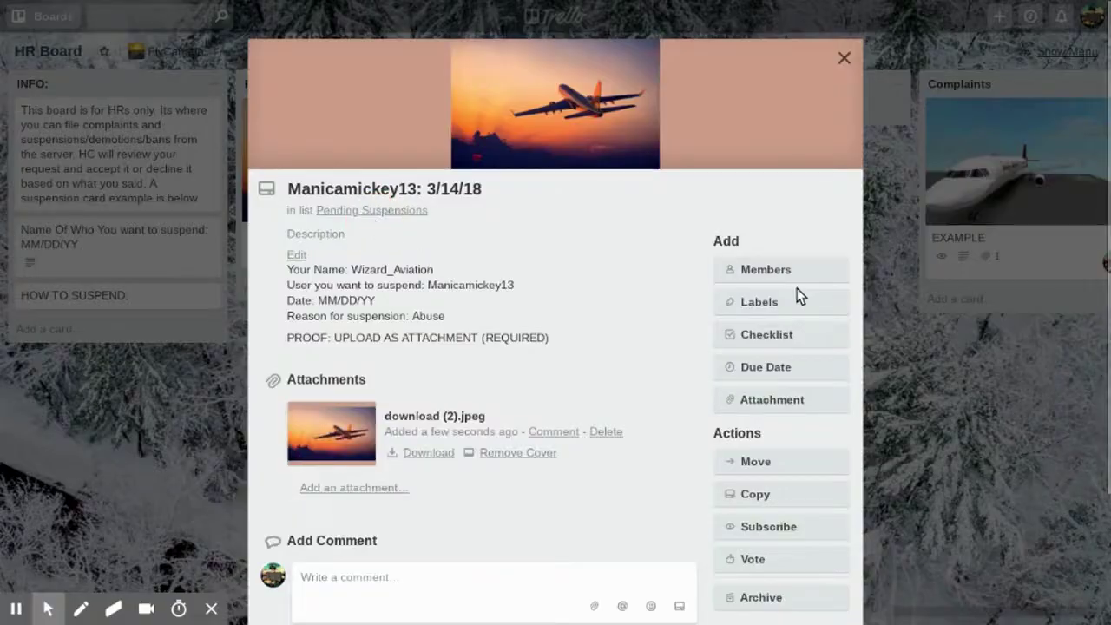
left_click(796, 295)
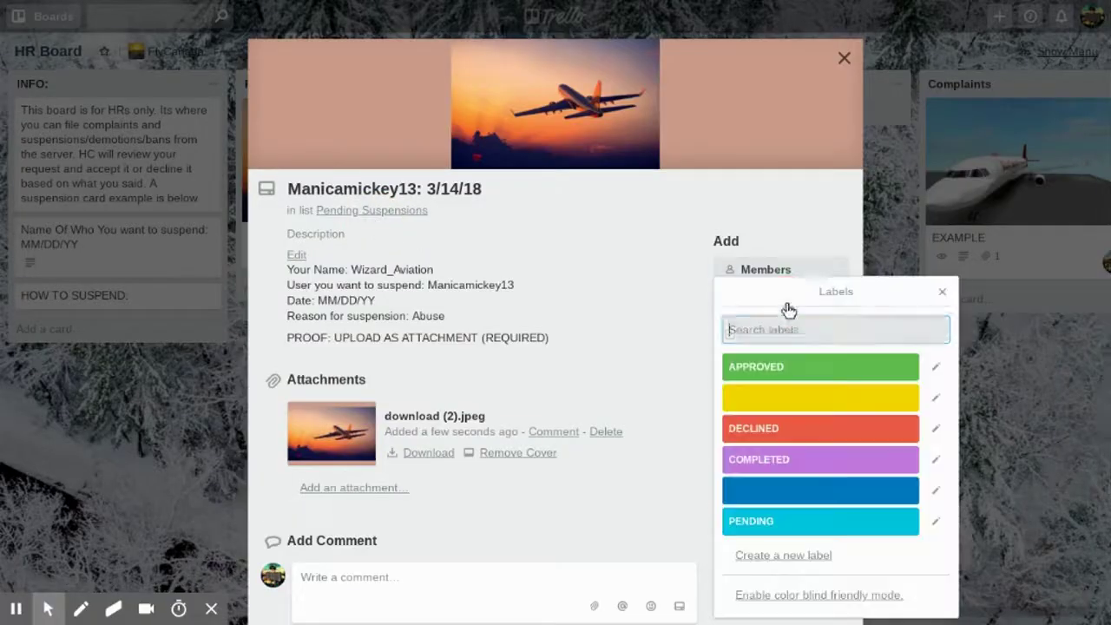
left_click(782, 530)
left_click(942, 291)
left_click(844, 59)
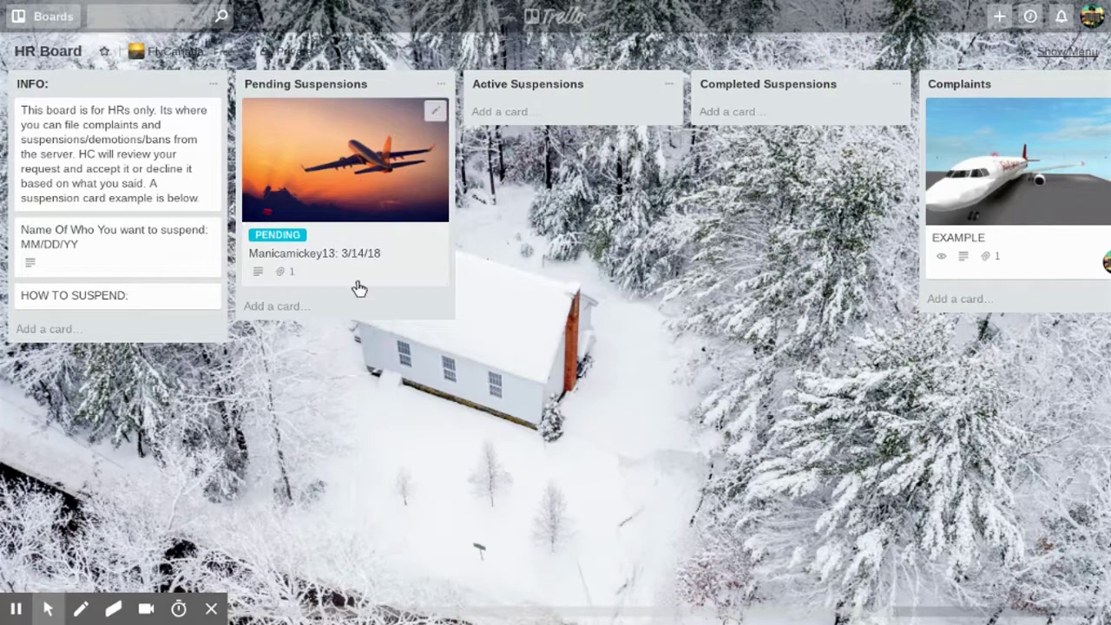
Replace the suspension card's PENDING label with the APPROVED label
left_click(391, 262)
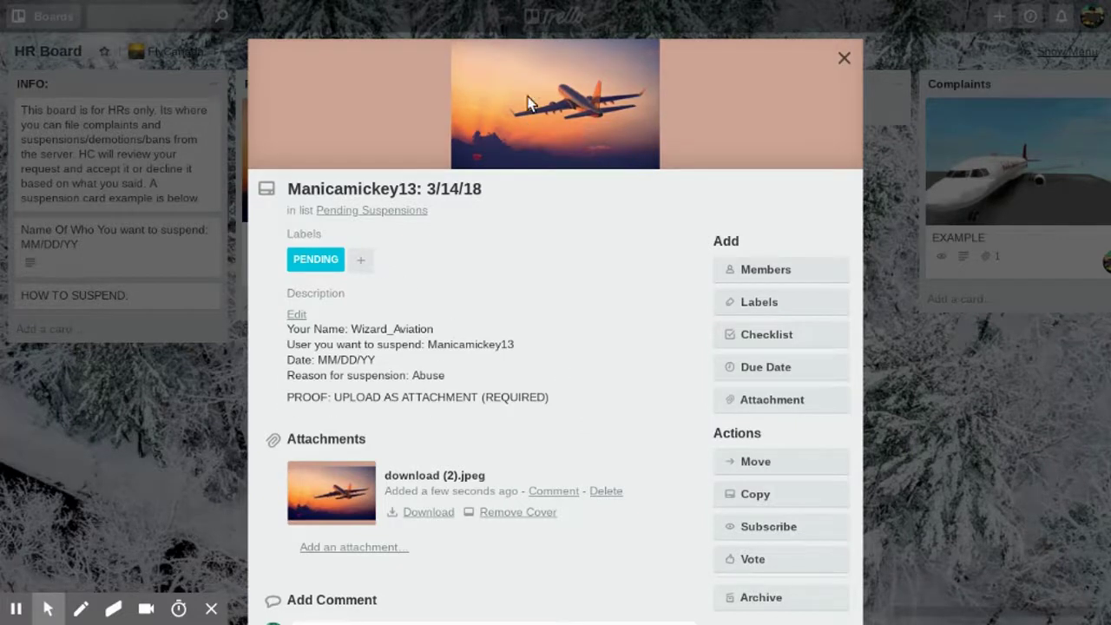
left_click(786, 300)
left_click(791, 380)
left_click(776, 518)
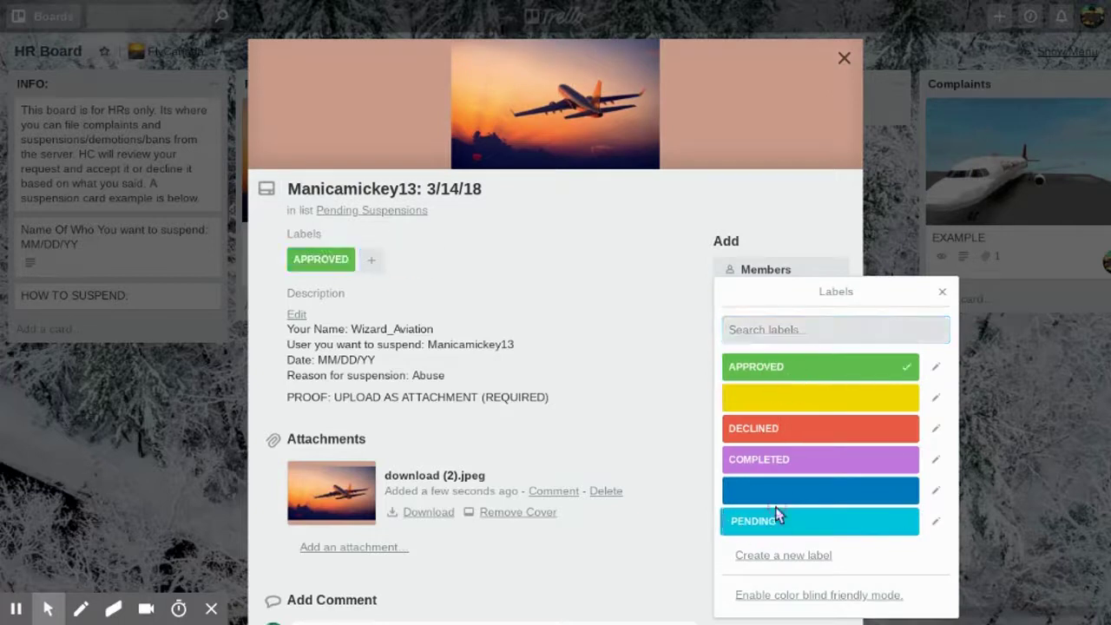
left_click(942, 299)
left_click(843, 58)
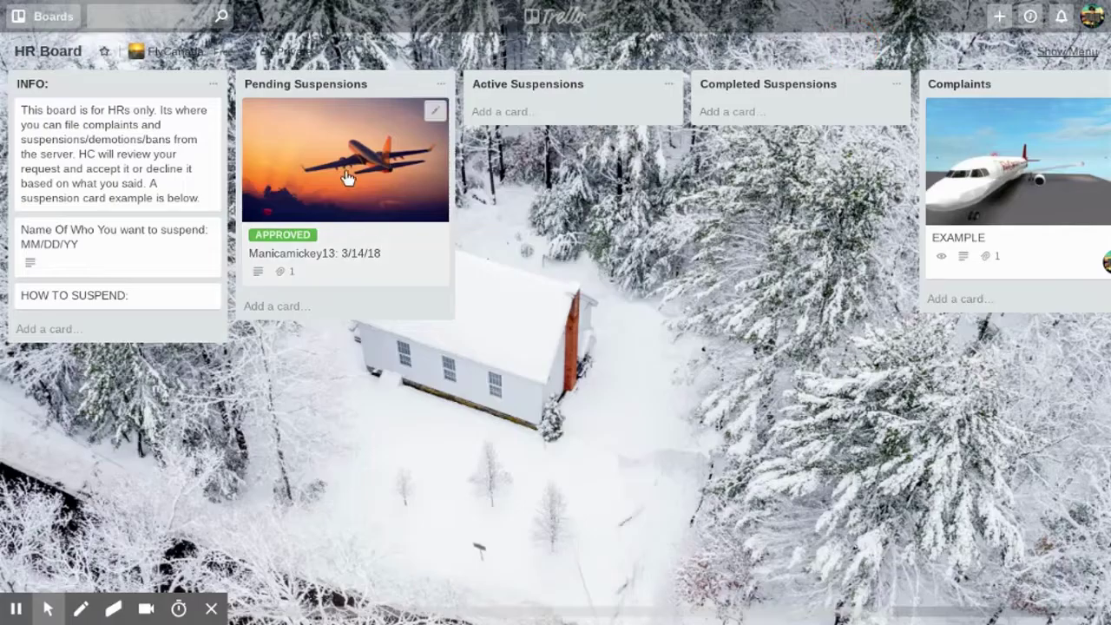
Move the approved card to the Active Suspensions list and set its due date to March 22, 2018 at 12:00 PM
left_click_drag(345, 171, 582, 165)
left_click(486, 225)
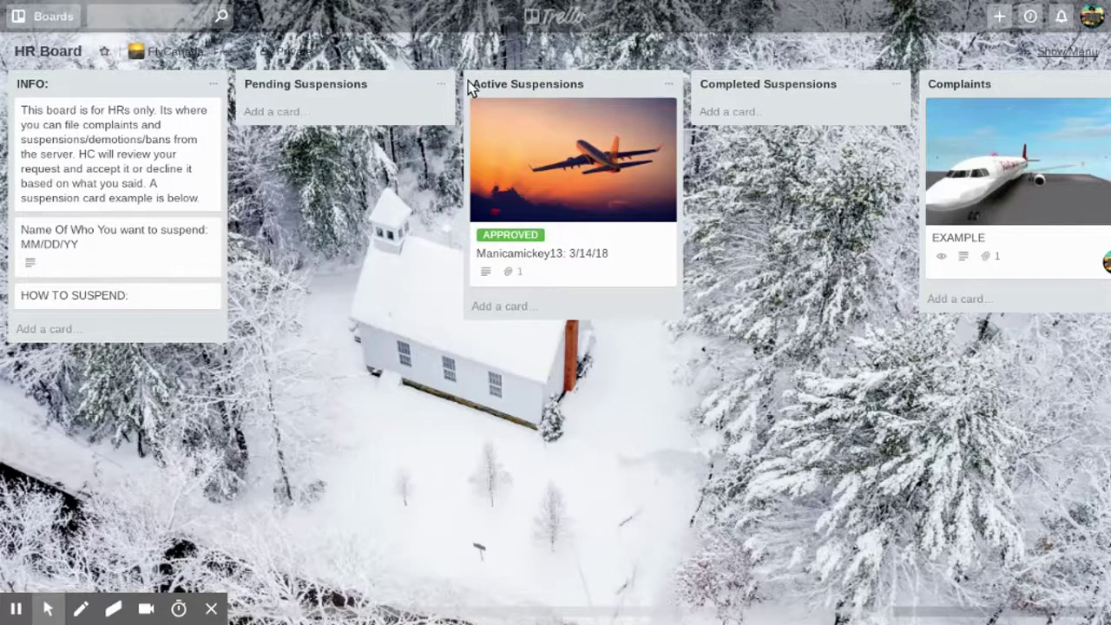
left_click(602, 174)
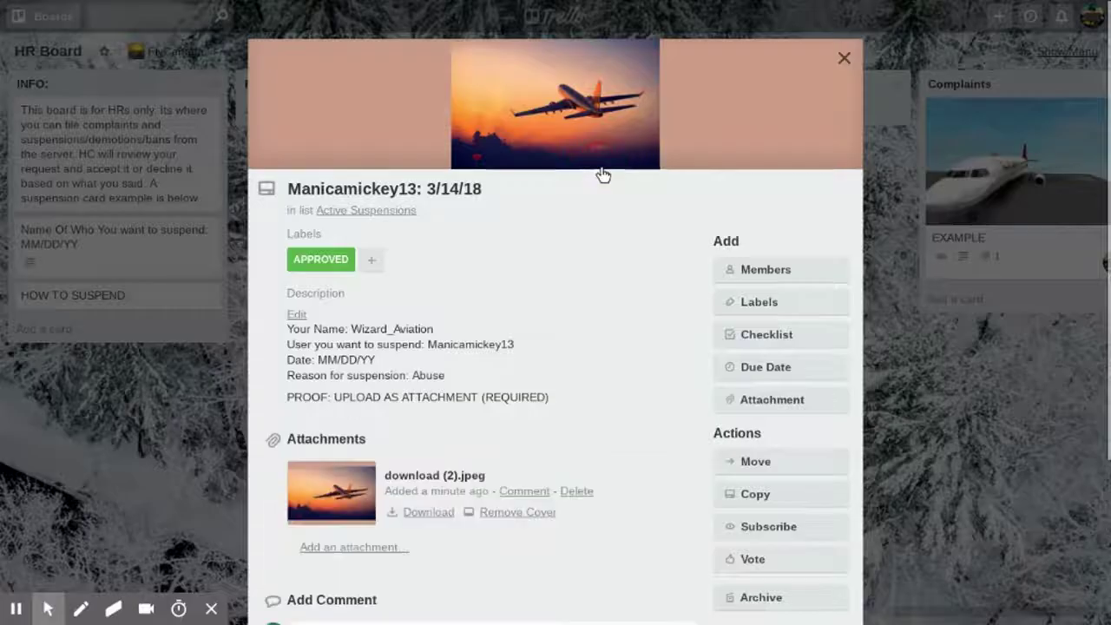
left_click(800, 372)
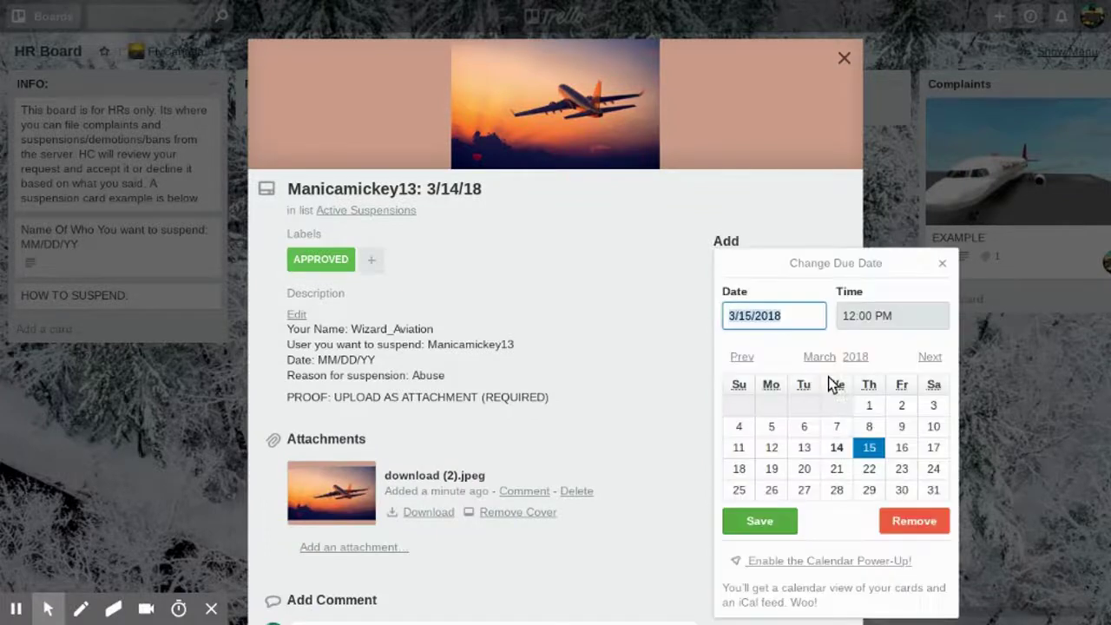
left_click(869, 468)
left_click(769, 519)
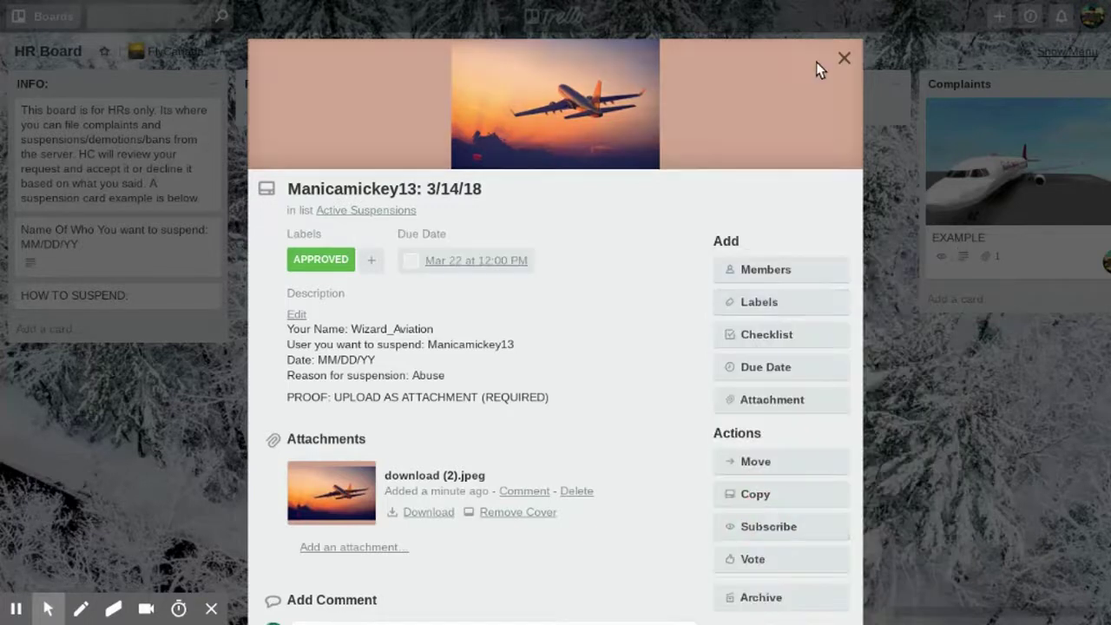
left_click(844, 58)
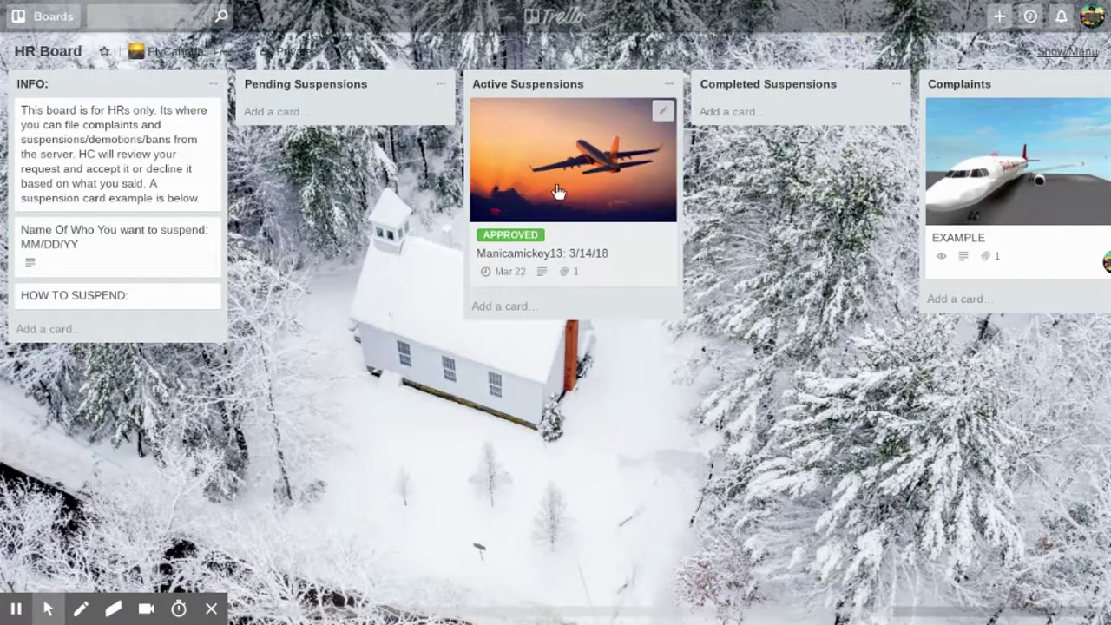
Move the suspension card to the Completed Suspensions list and replace its APPROVED label with COMPLETED
left_click_drag(571, 177, 814, 185)
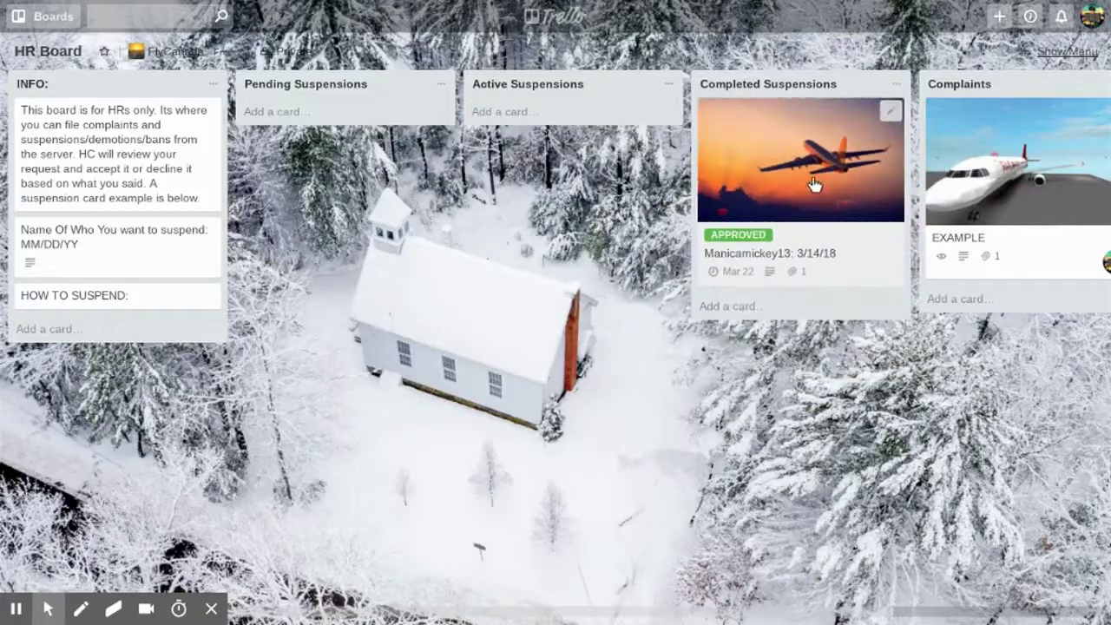
left_click(831, 260)
left_click(776, 301)
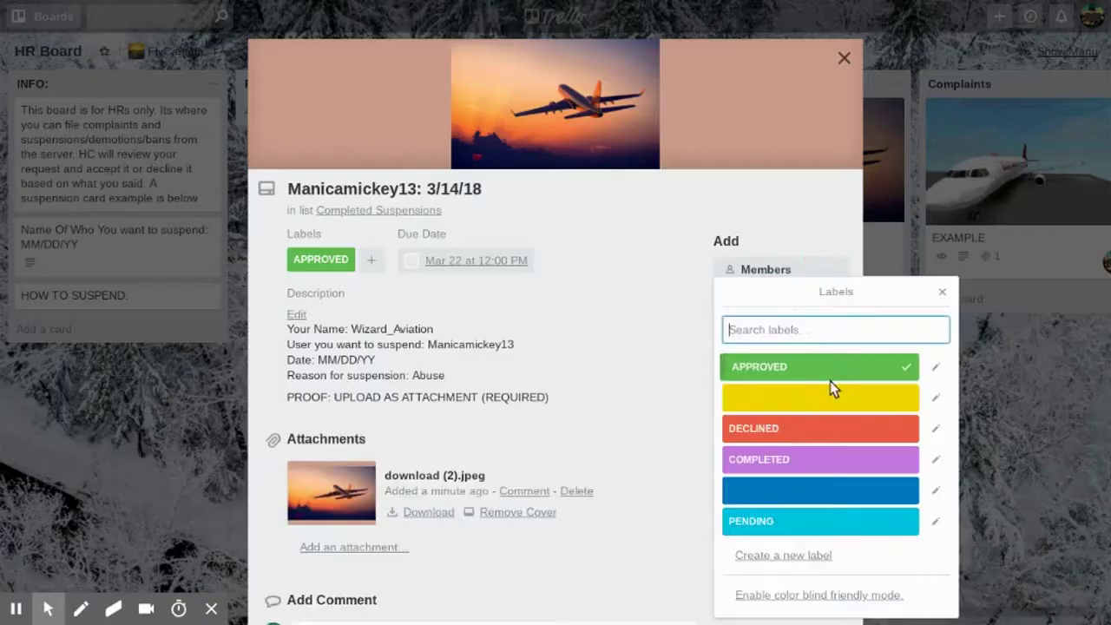
left_click(768, 459)
left_click(755, 367)
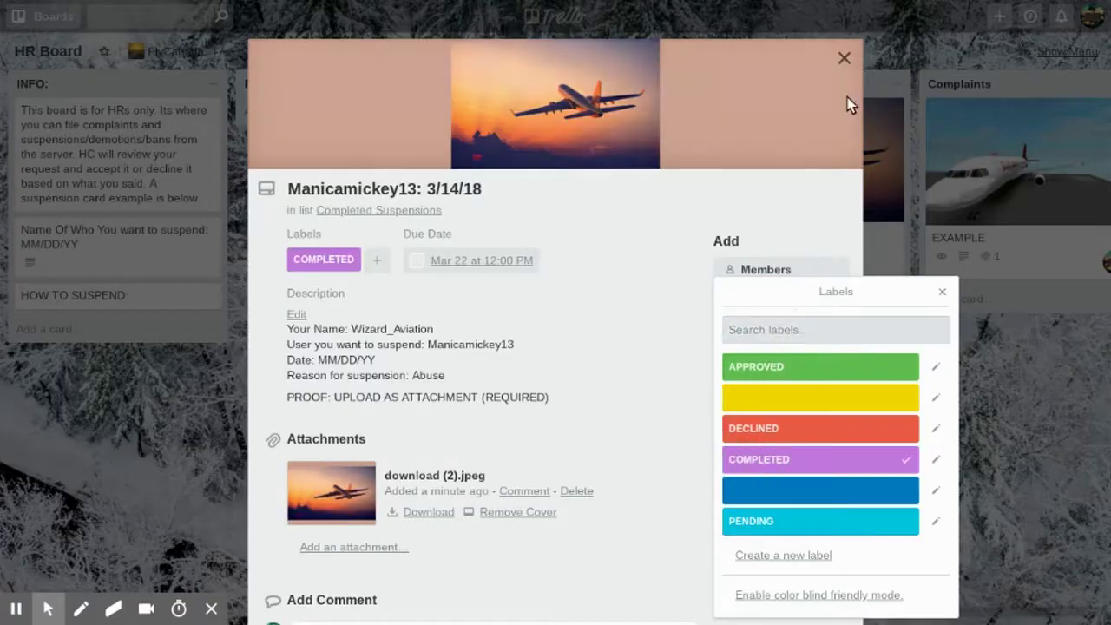
left_click(843, 59)
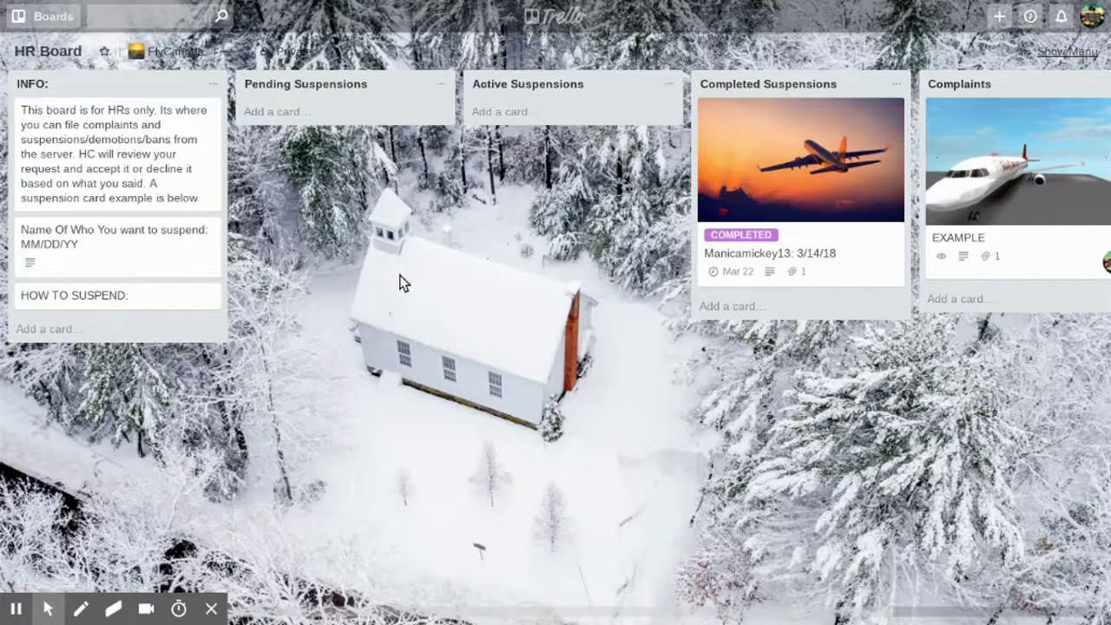
Create a list named "Declined Suspensions" and place it between Completed Suspensions and Complaints
left_click_drag(647, 417, 491, 439)
left_click(947, 78)
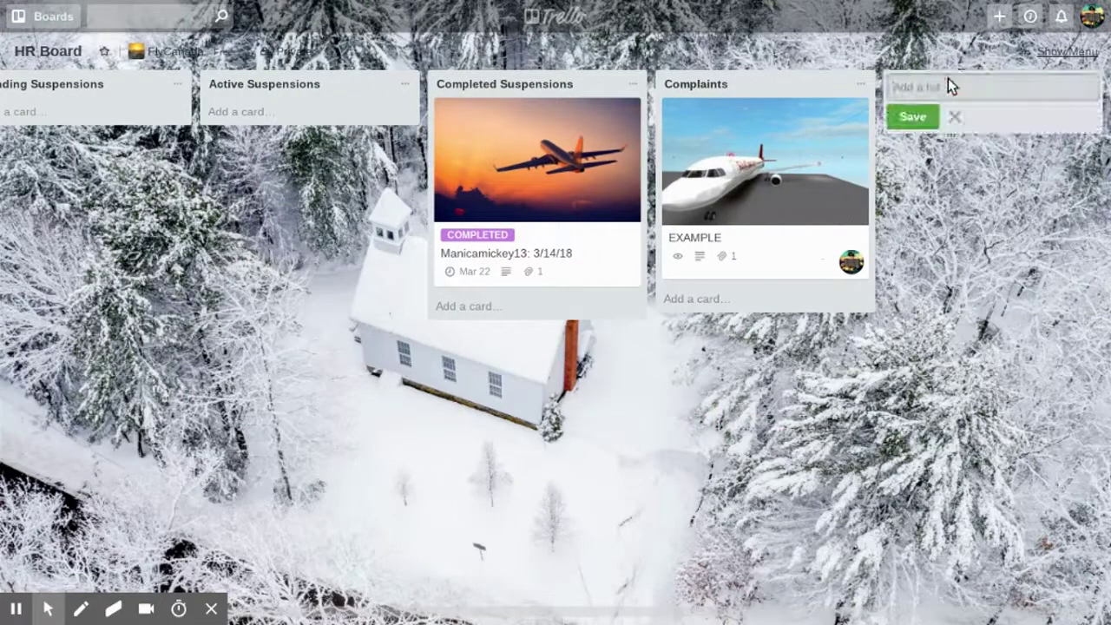
type("Declined Suspensions")
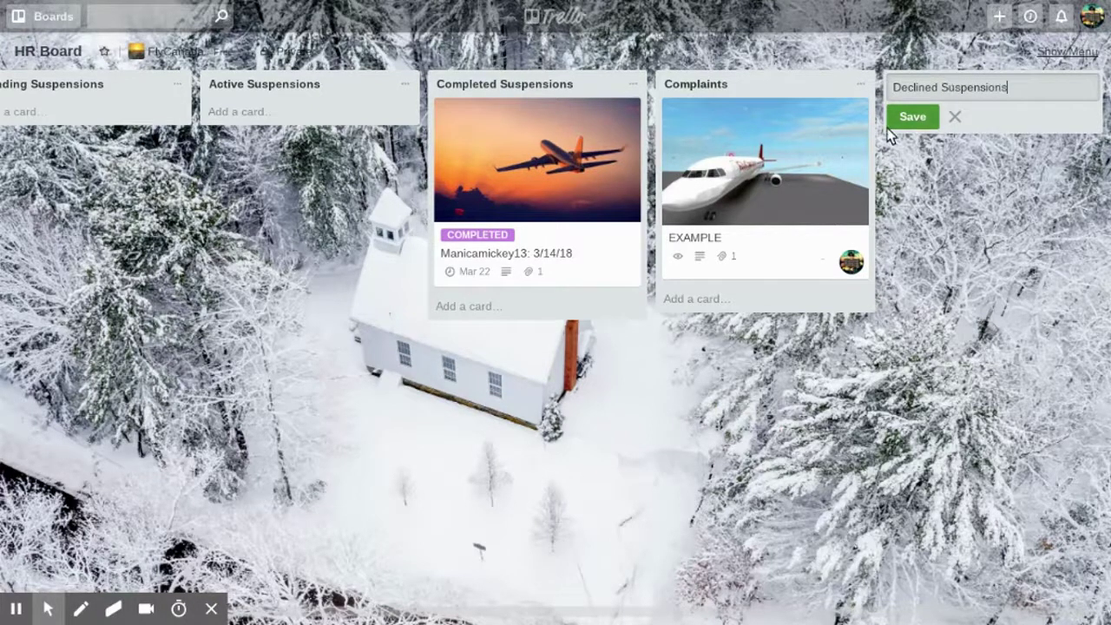
left_click(921, 116)
left_click_drag(783, 82, 749, 104)
Move the suspension card to the Declined Suspensions list and replace its COMPLETED label with DECLINED
left_click_drag(529, 164, 756, 129)
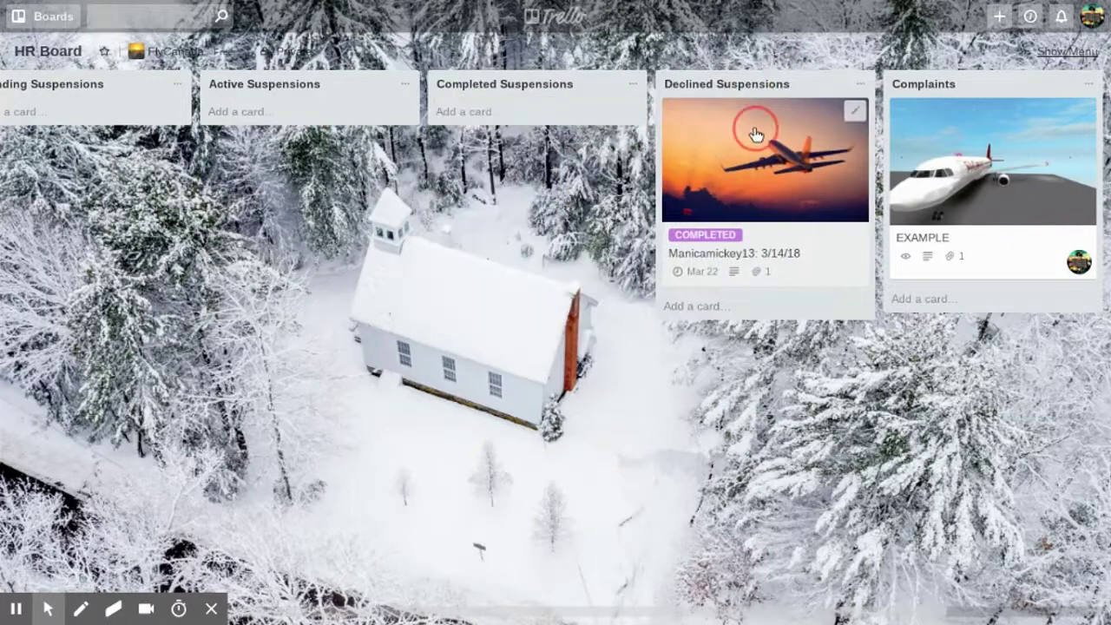
left_click(776, 251)
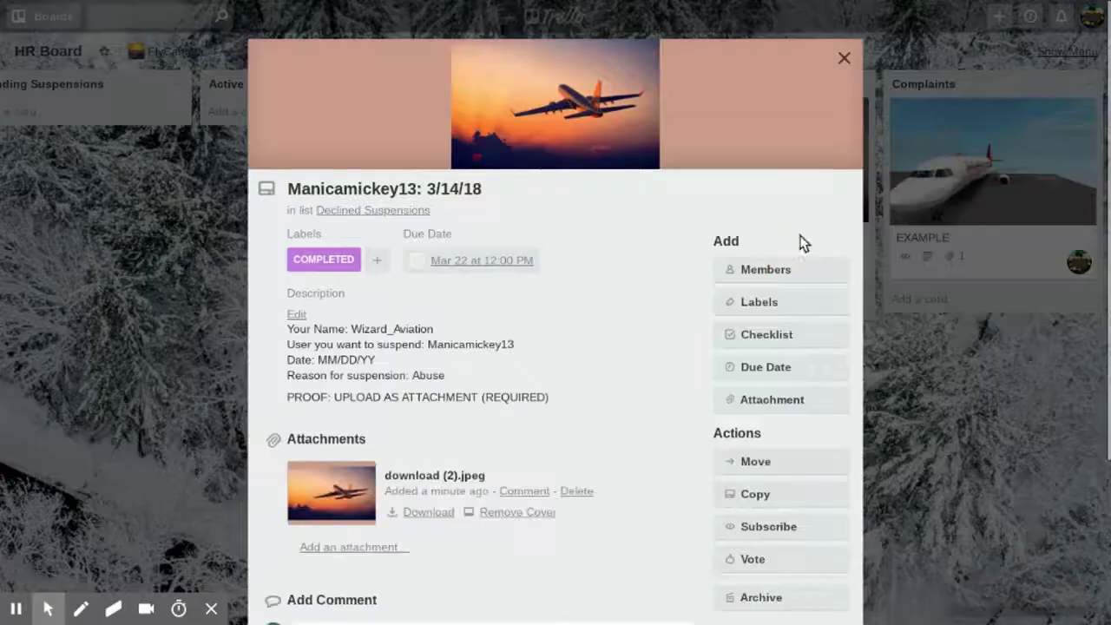
left_click(781, 304)
left_click(790, 428)
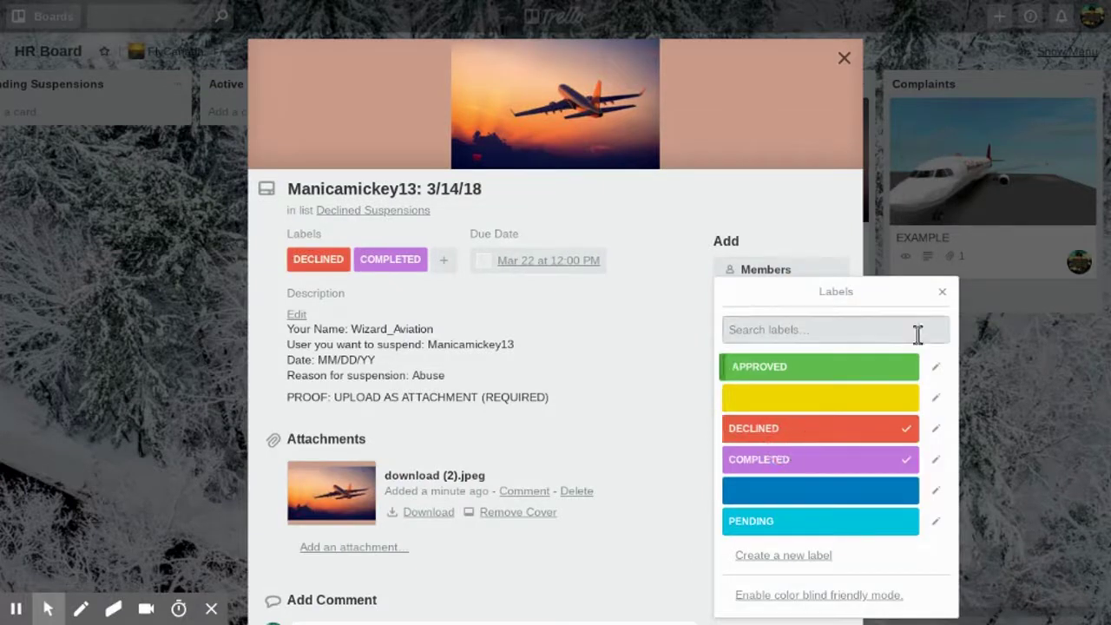
left_click(833, 459)
left_click(941, 295)
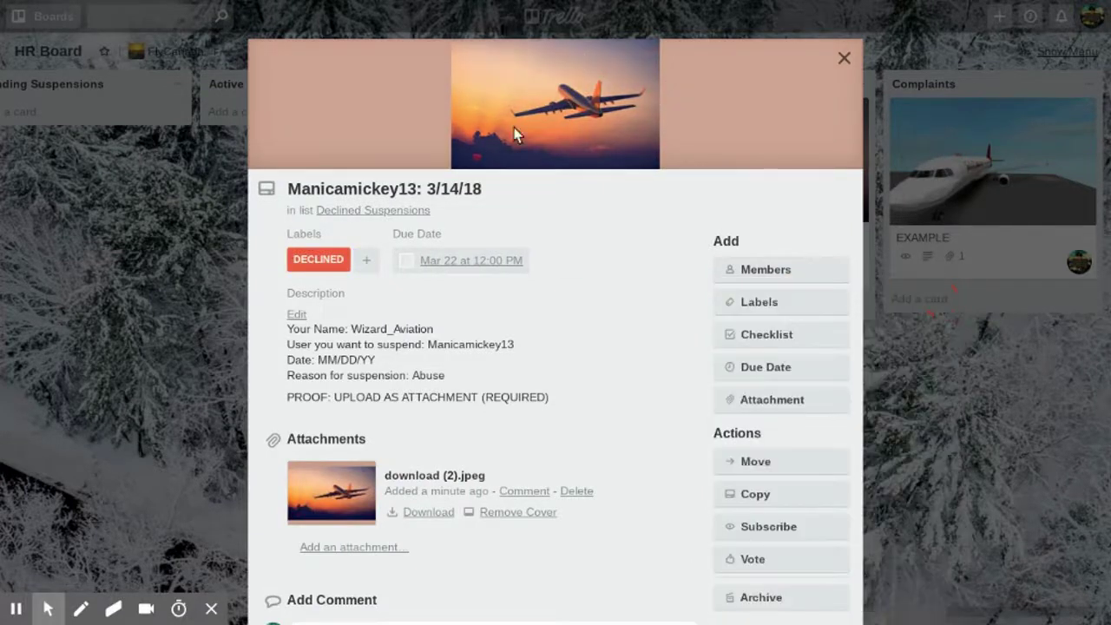
Post the comment "Bad proof, not clear enough." on the declined card and move the card back to the Pending Suspensions list
scroll(365, 564, "down", 1)
scroll(353, 553, "down", 3)
left_click(353, 509)
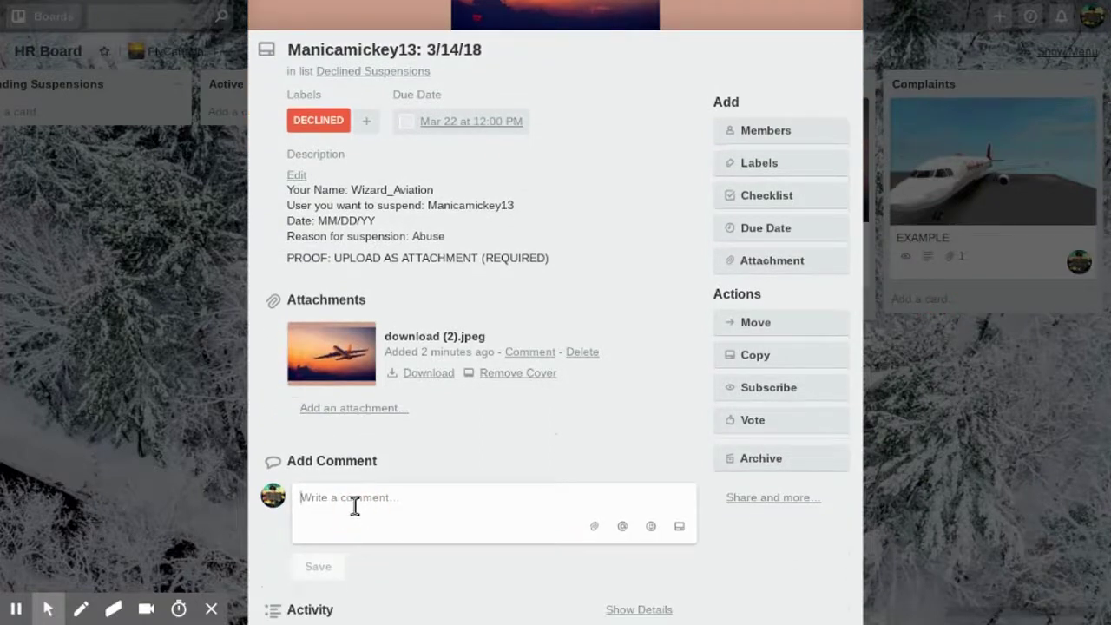
type("Bad proof, not clear enough.")
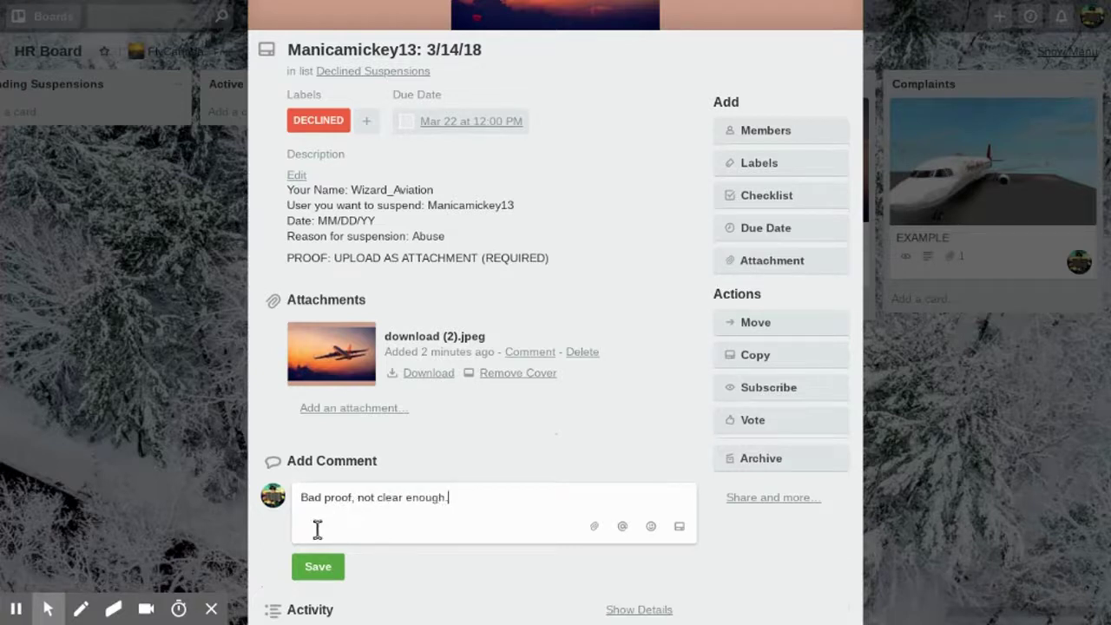
left_click(317, 566)
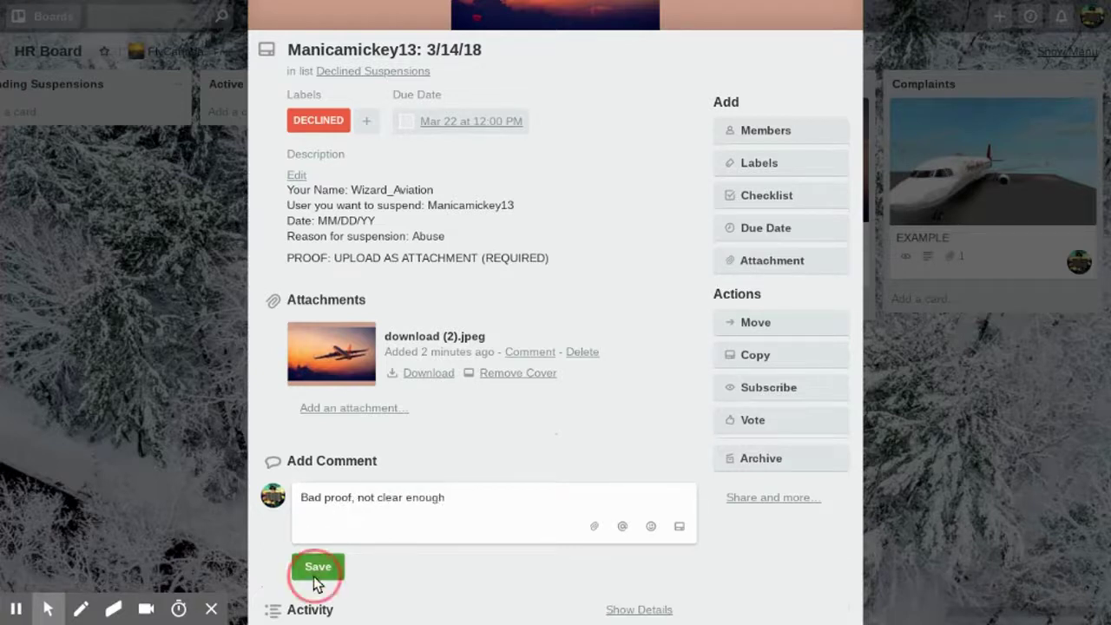
scroll(524, 261, "up", 4)
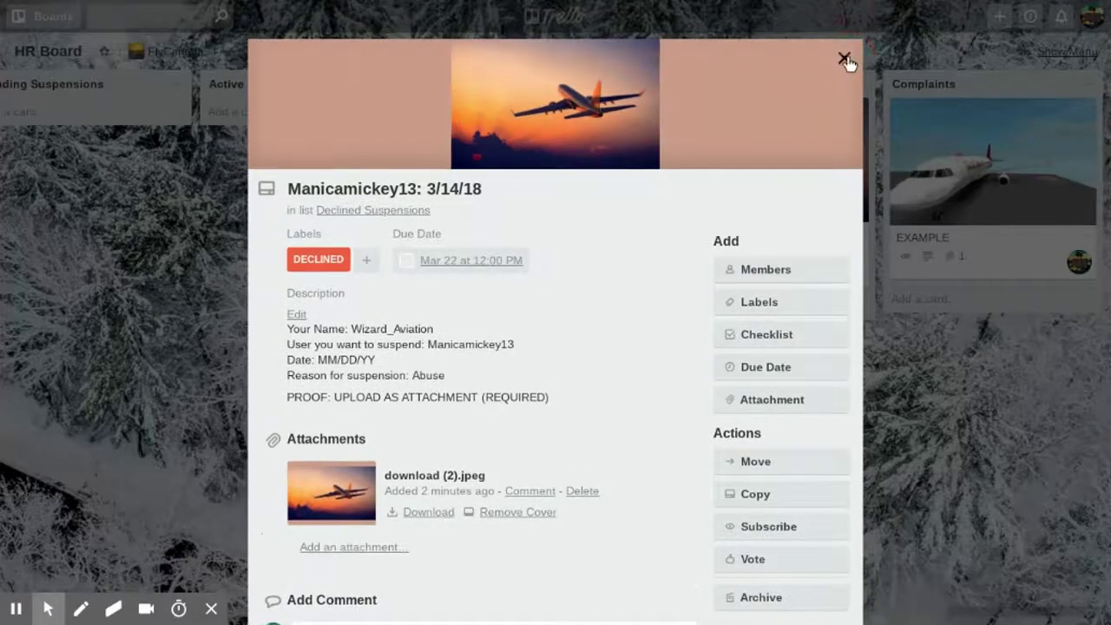
left_click(845, 58)
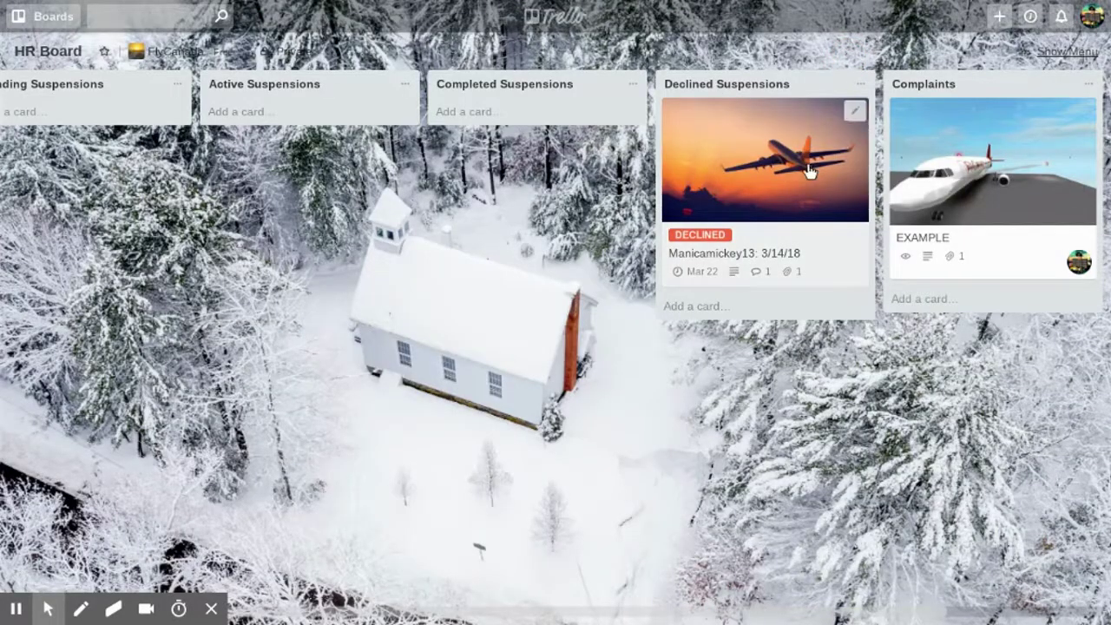
left_click_drag(781, 156, 347, 182)
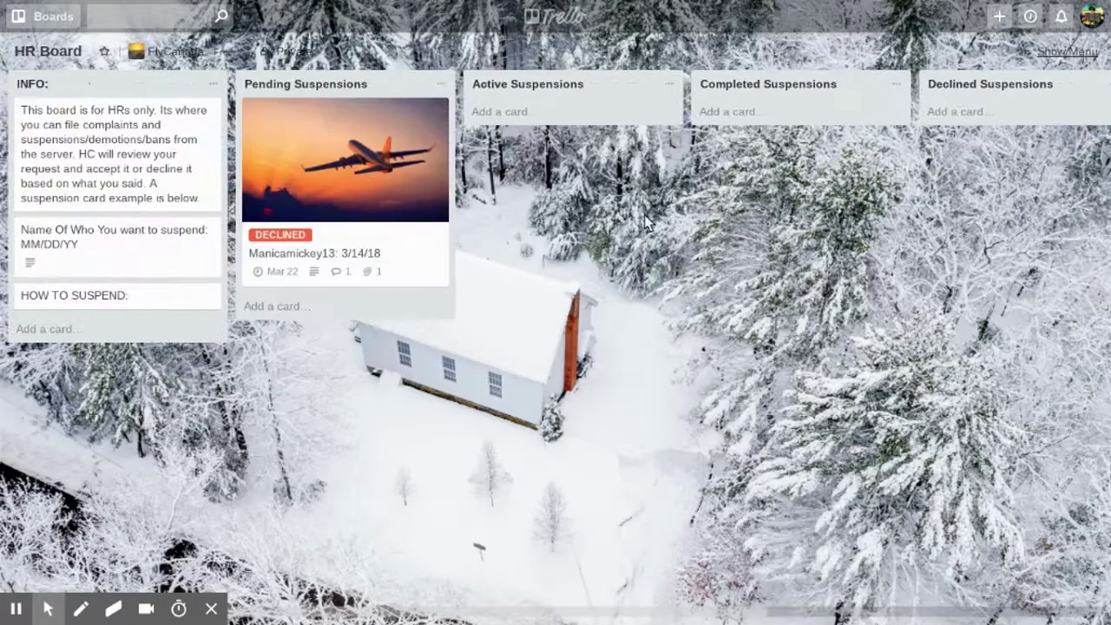
Open the EXAMPLE card in the Complaints list to review its complaint format and close it
left_click_drag(923, 330, 284, 306)
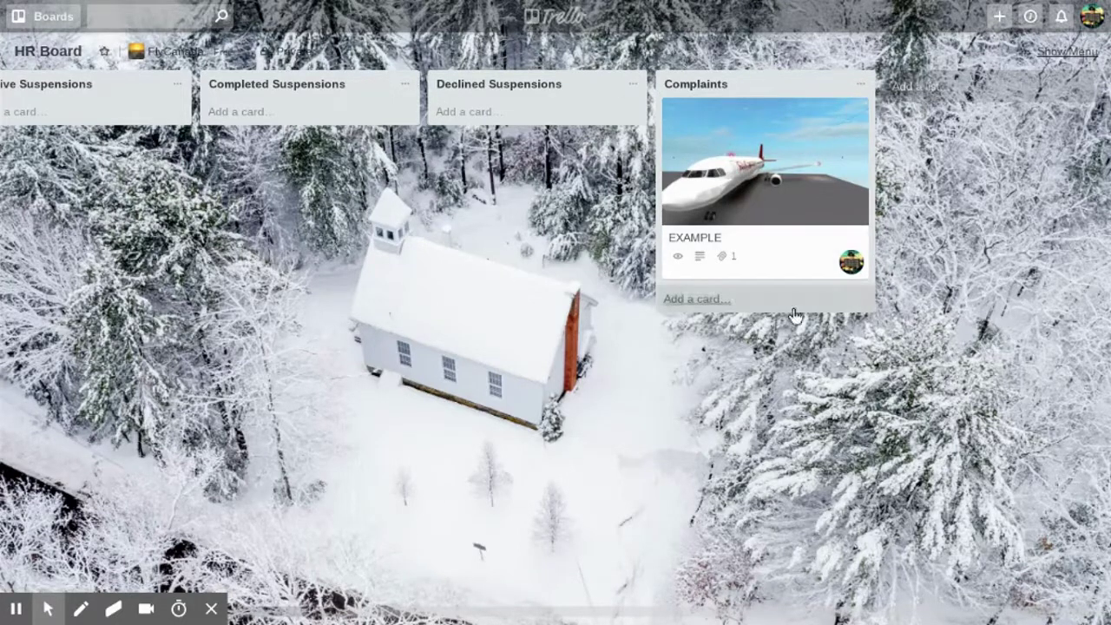
left_click(766, 256)
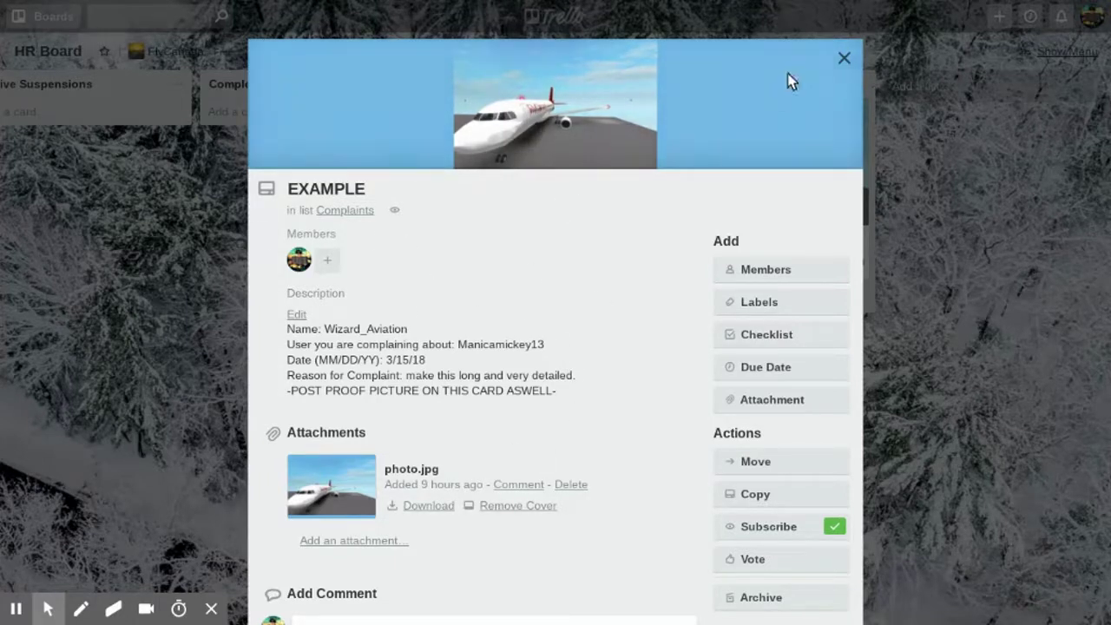
left_click(843, 58)
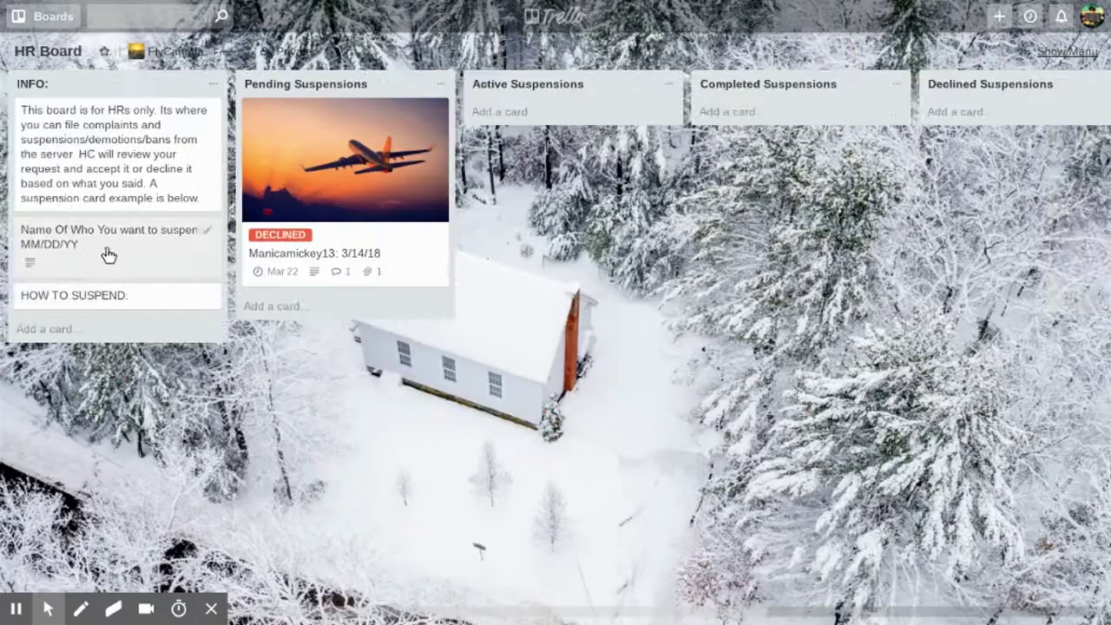
Add the PENDING label to the EXAMPLE card in the Complaints list
left_click_drag(781, 292, 313, 322)
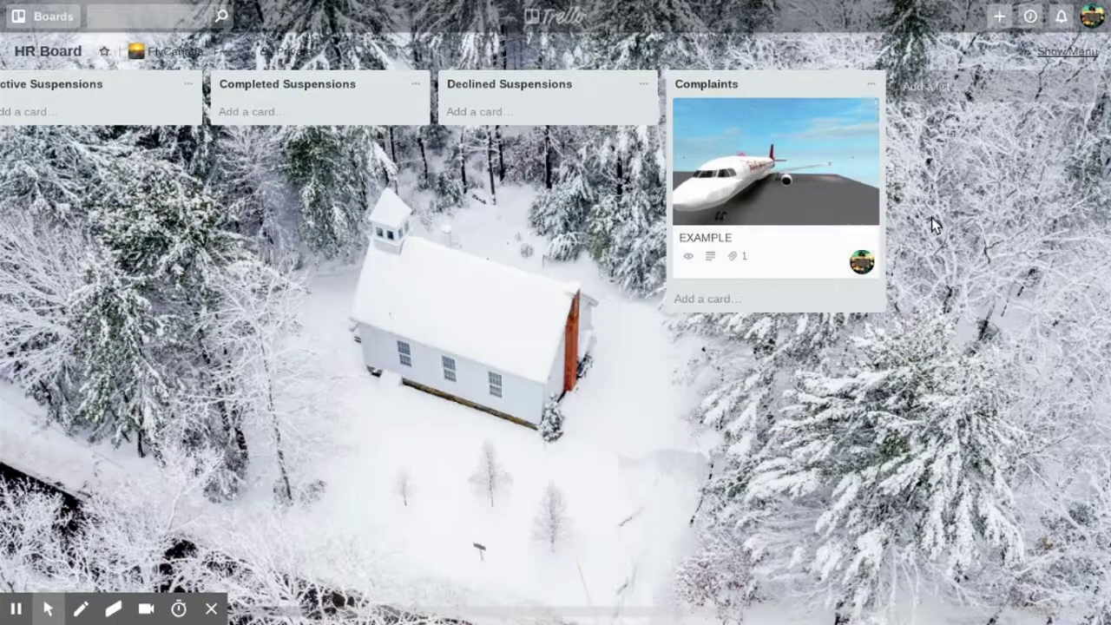
left_click(799, 243)
left_click(773, 297)
left_click(820, 520)
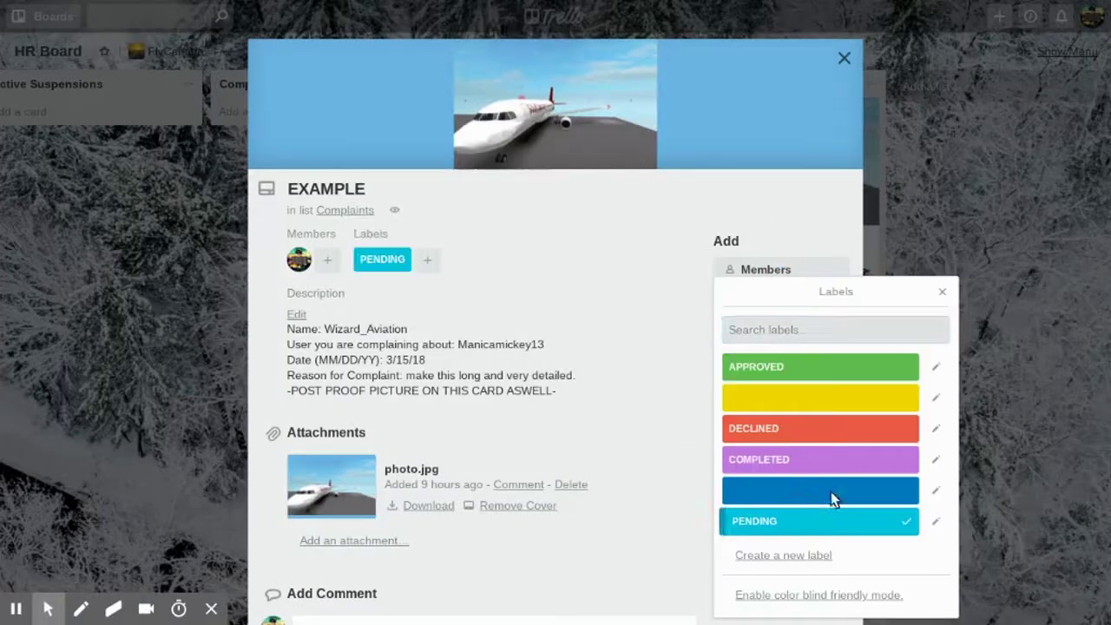
left_click(941, 292)
left_click(846, 58)
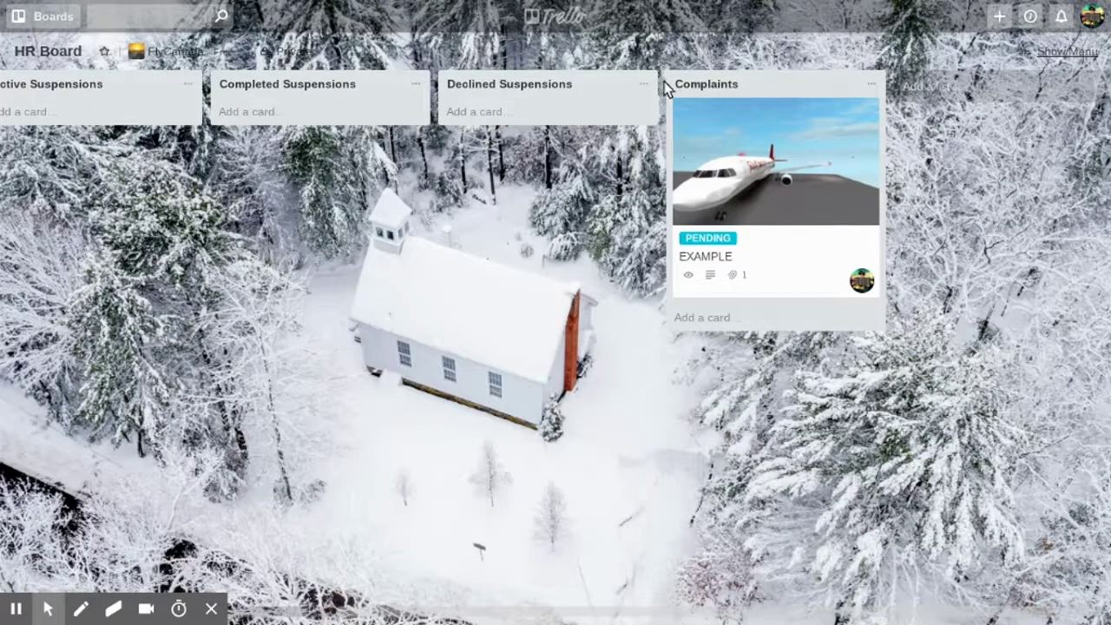
Replace the EXAMPLE complaint card's PENDING label with the APPROVED label
left_click(713, 293)
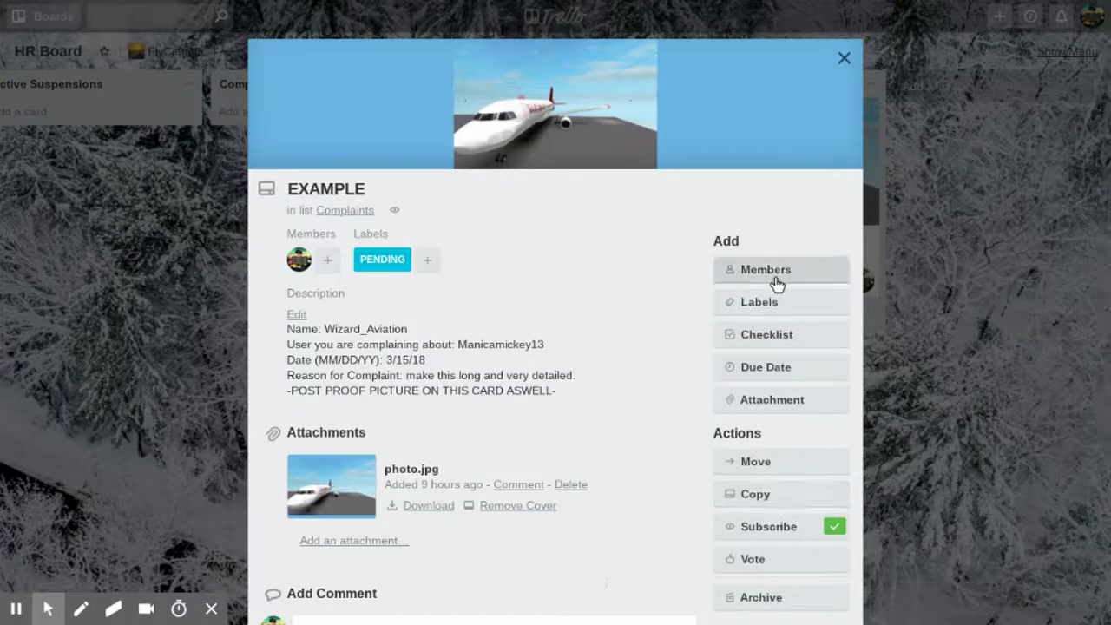
left_click(782, 304)
left_click(770, 430)
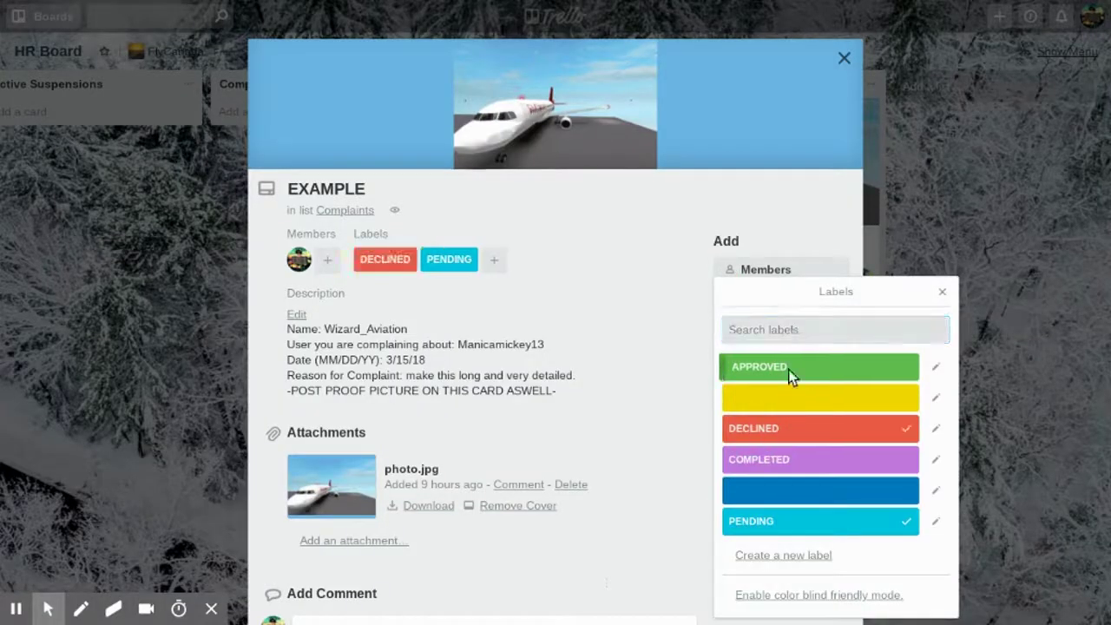
left_click(788, 372)
left_click(795, 519)
left_click(793, 399)
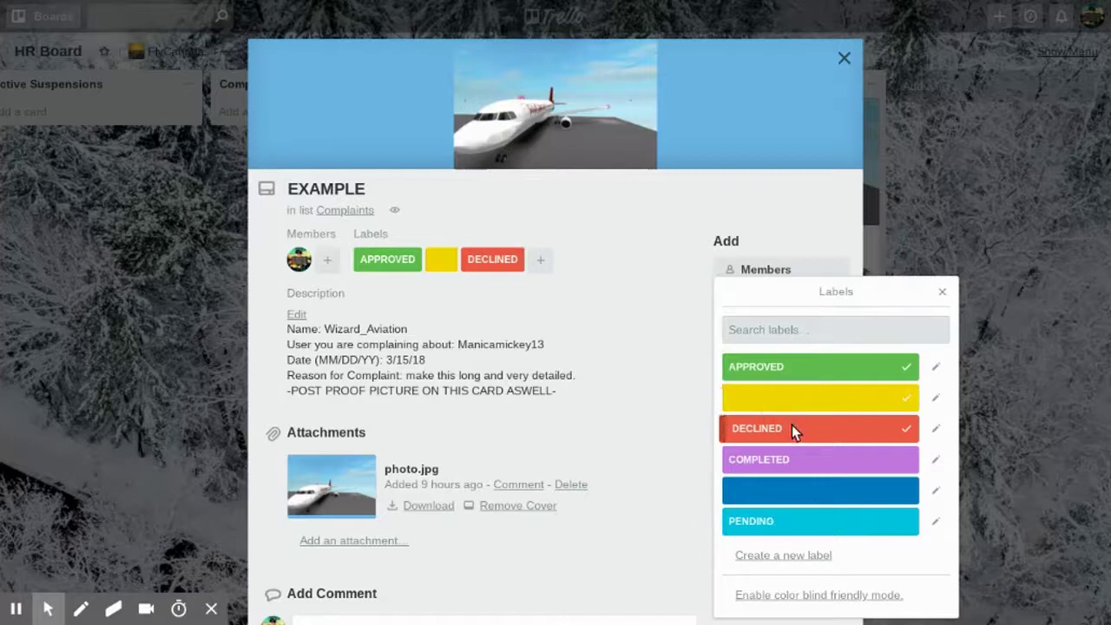
left_click(789, 426)
left_click(785, 404)
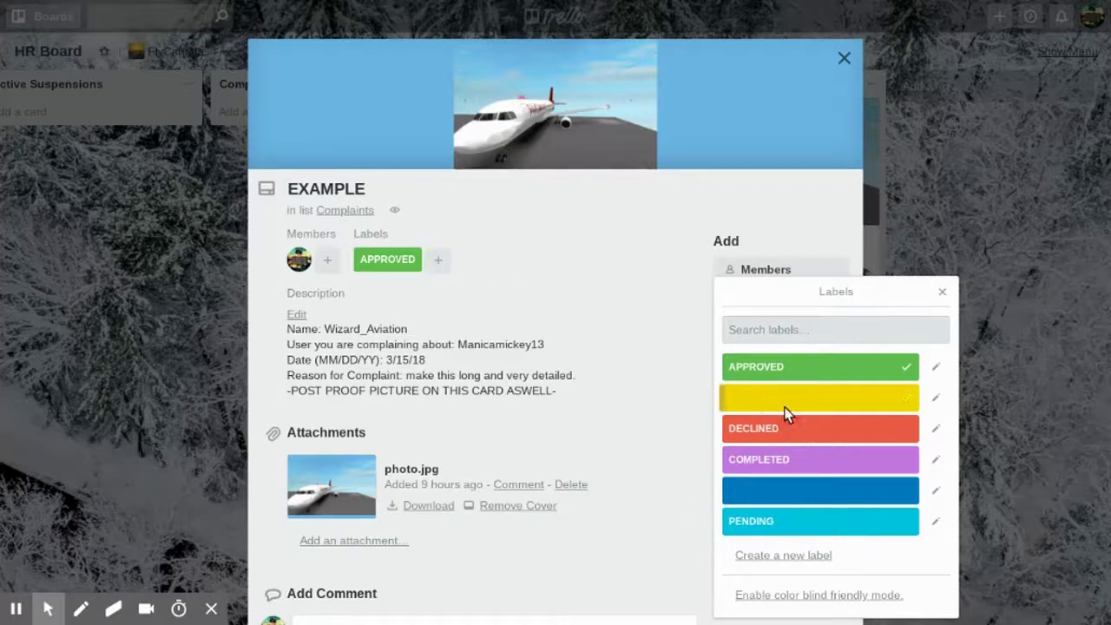
Remove the APPROVED label from the EXAMPLE complaint card and close the card
left_click(850, 369)
left_click(942, 290)
left_click(849, 59)
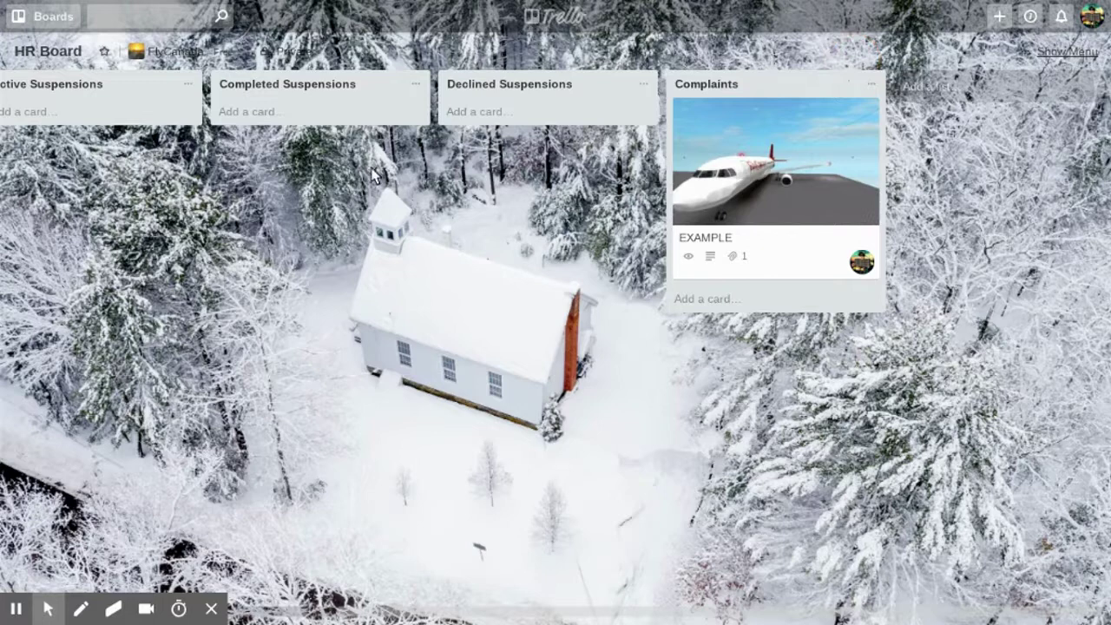
Assign yourself as a member of the declined card in the Pending Suspensions list and close the card
left_click_drag(267, 249, 937, 266)
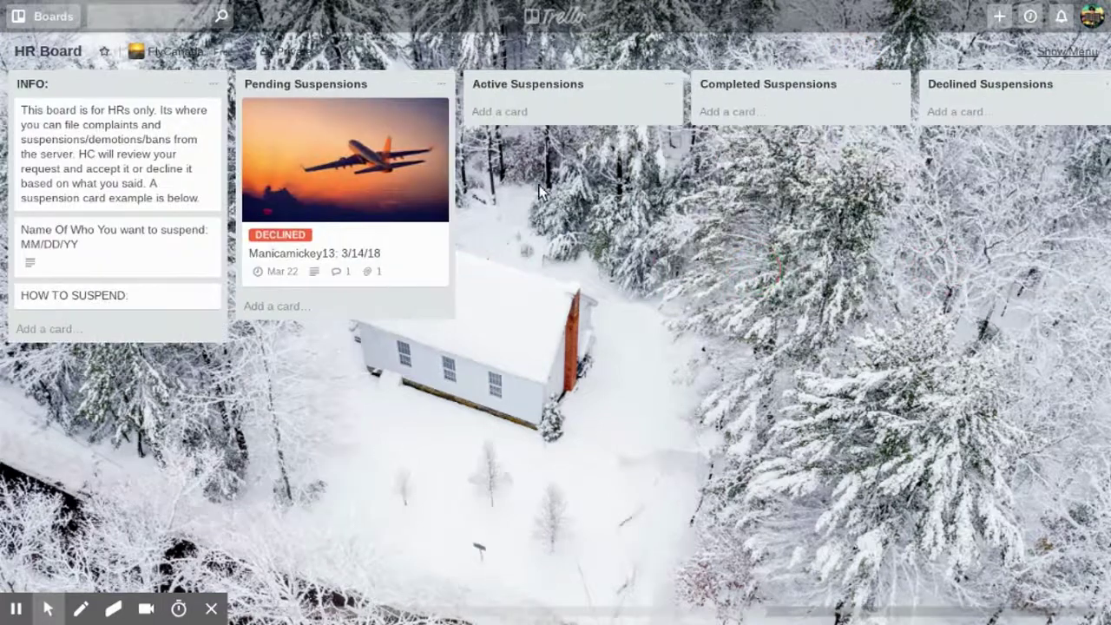
left_click(403, 240)
key("space")
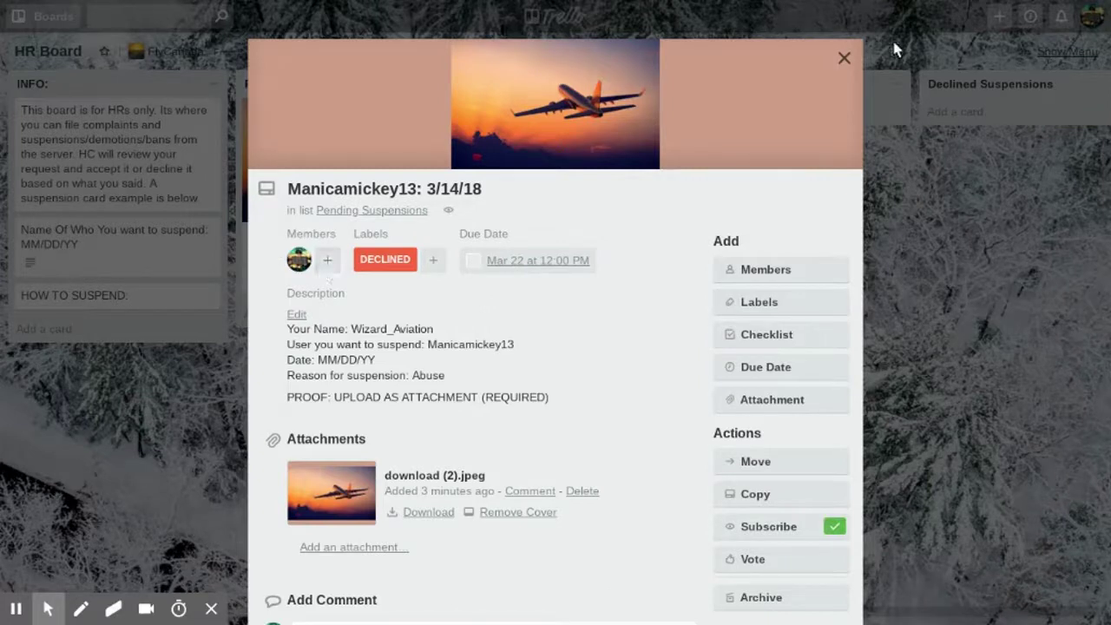
left_click(843, 58)
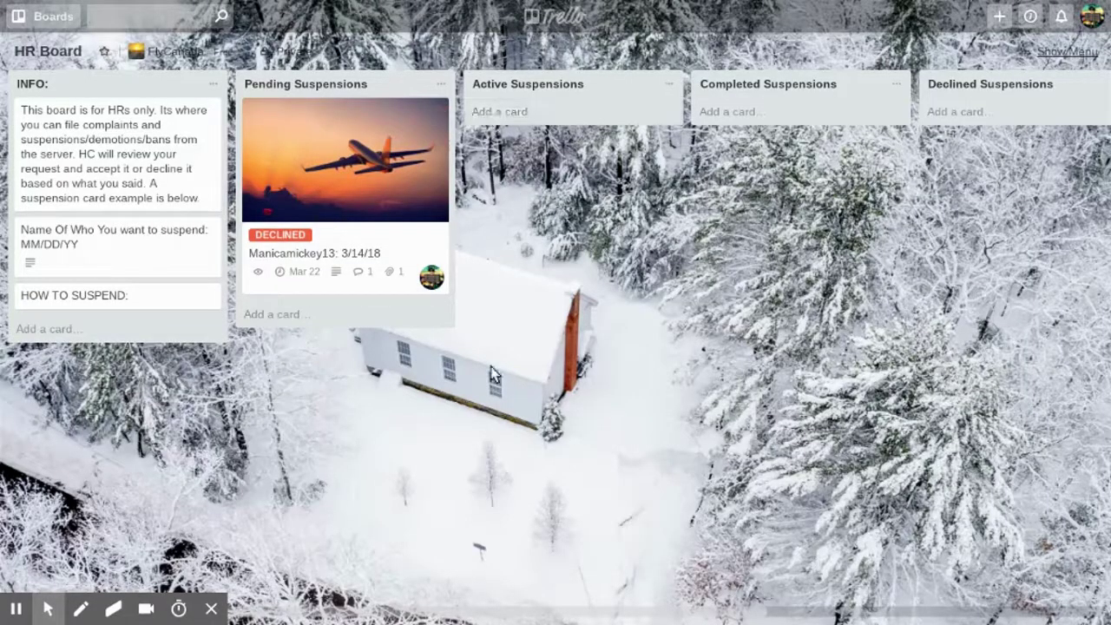
left_click_drag(660, 438, 874, 331)
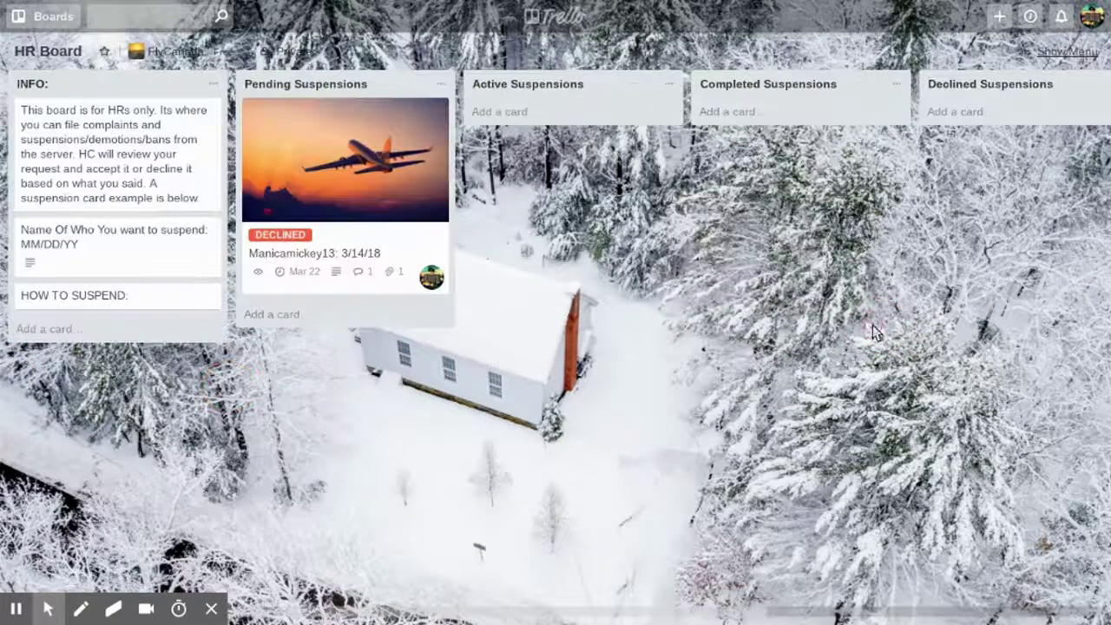